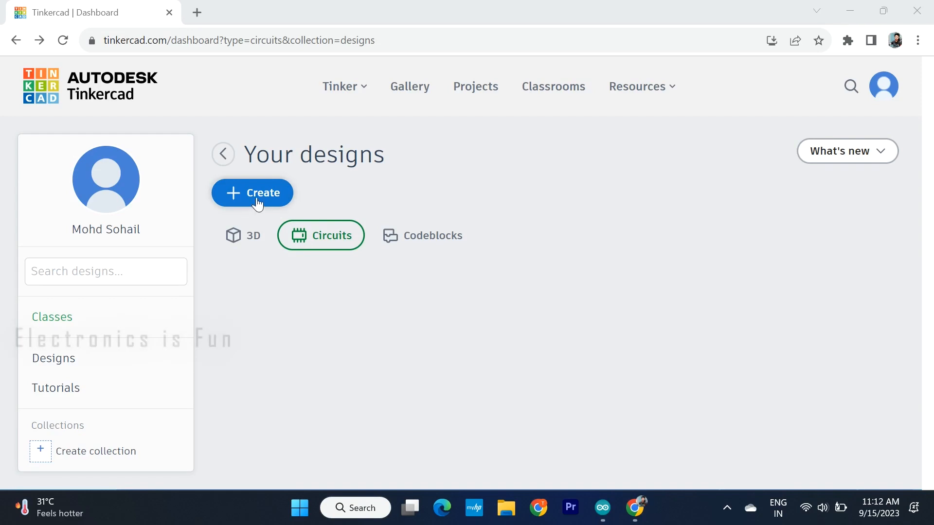
# Step: Create a new circuit design and name it "Traffic Lights with Warning Board"
pyautogui.click(265, 281)
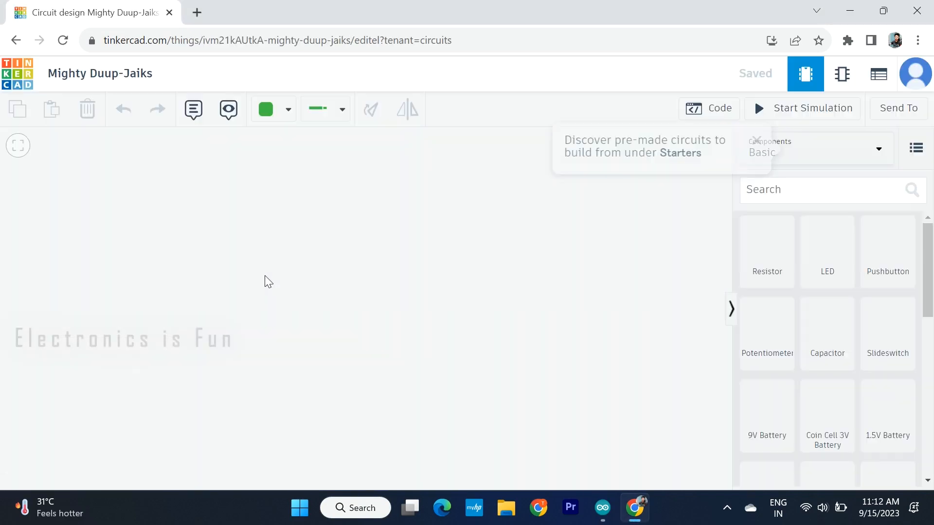
pyautogui.click(111, 74)
pyautogui.write('Traffic Lights')
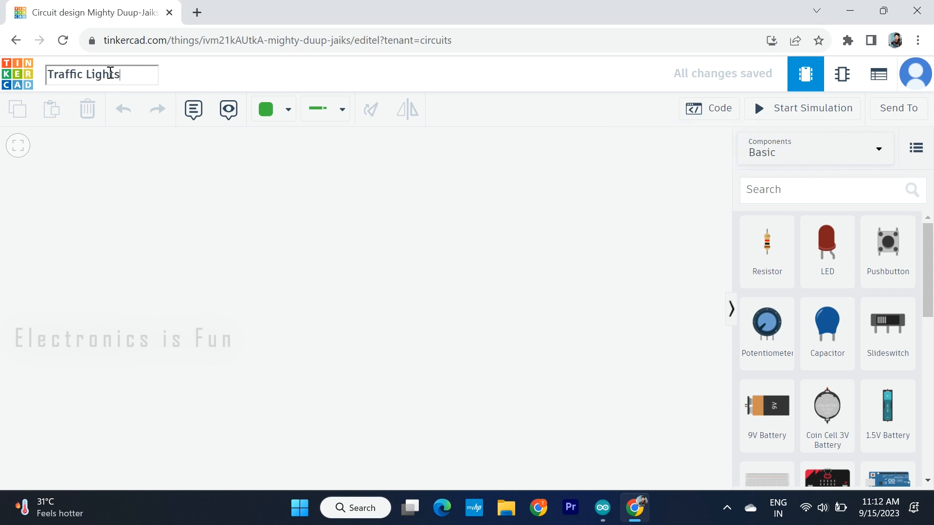
pyautogui.write(' with Warnin')
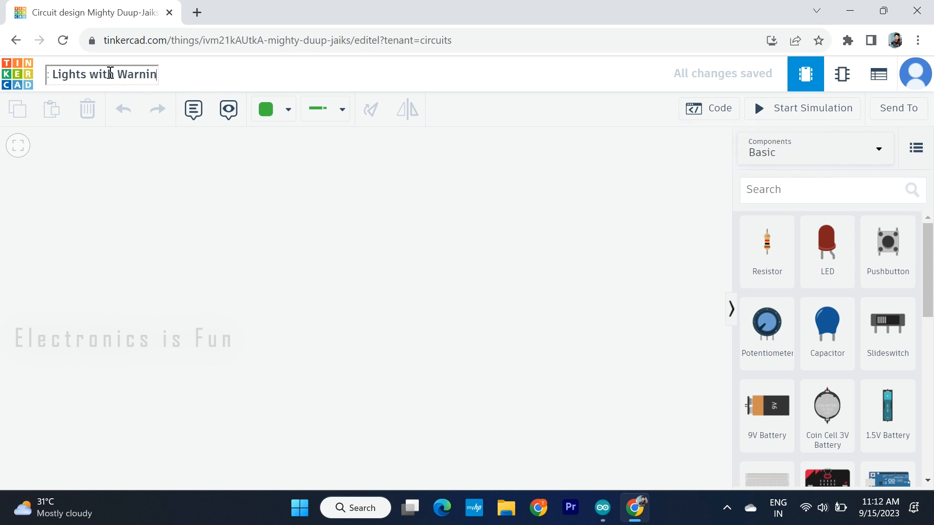
pyautogui.write('g Board')
pyautogui.click(126, 247)
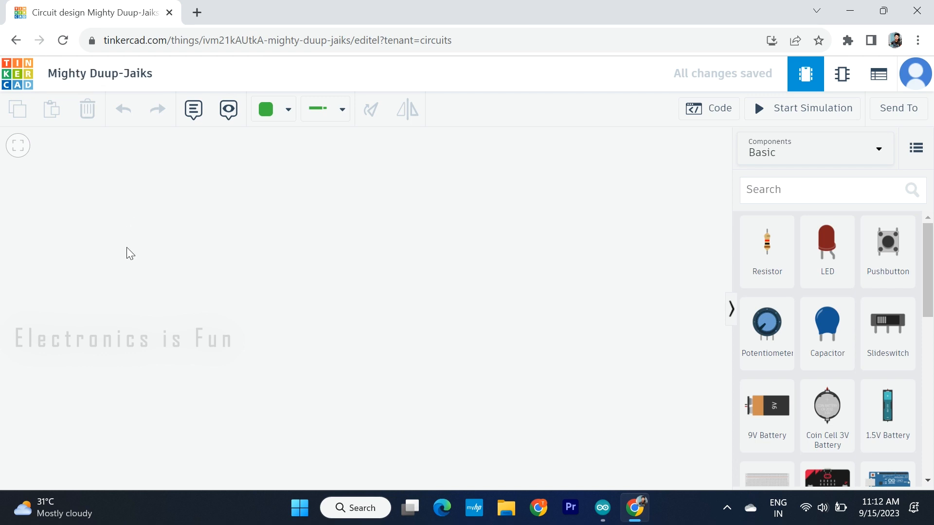
# Step: Place three LEDs in a row near the top of the workplane, coloured red, yellow and green
pyautogui.moveTo(825, 255); pyautogui.dragTo(515, 188)
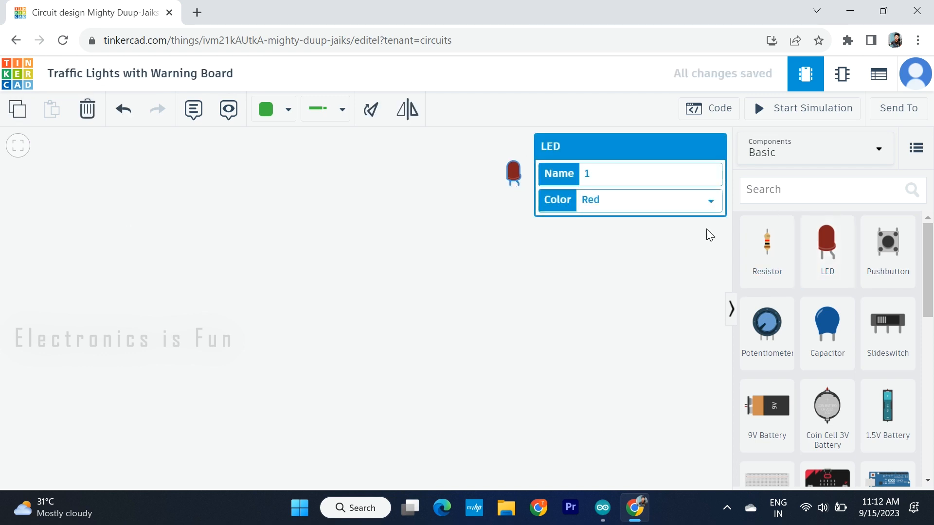
pyautogui.moveTo(831, 254); pyautogui.dragTo(574, 182)
pyautogui.click(599, 199)
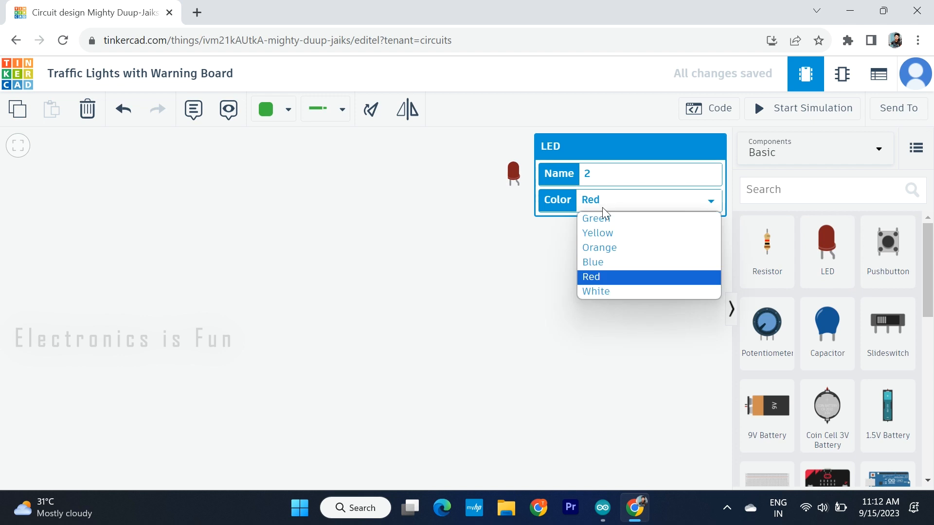
pyautogui.click(604, 234)
pyautogui.click(604, 235)
pyautogui.moveTo(826, 245); pyautogui.dragTo(627, 180)
pyautogui.click(627, 197)
pyautogui.click(625, 217)
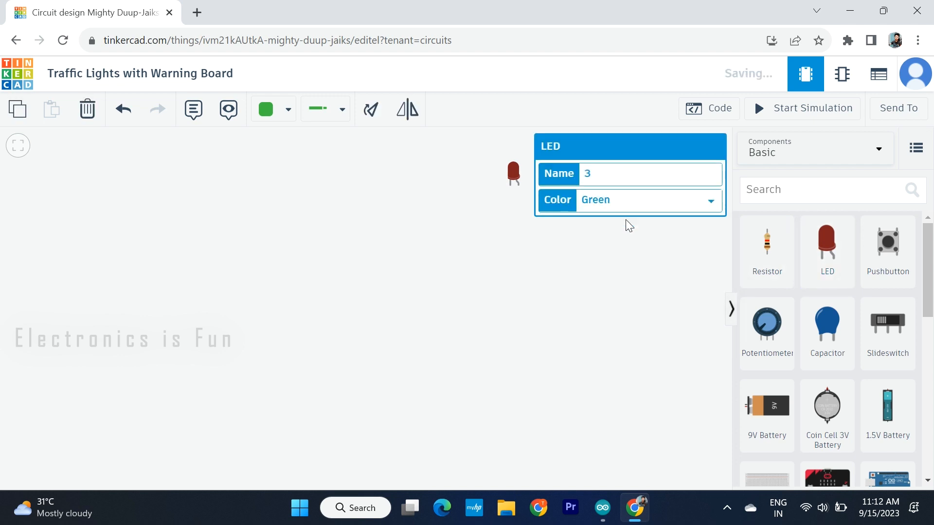
# Step: Add two resistors side by side below the LEDs, one set to 330 Ω and the other to 220 Ω
pyautogui.moveTo(767, 258); pyautogui.dragTo(596, 290)
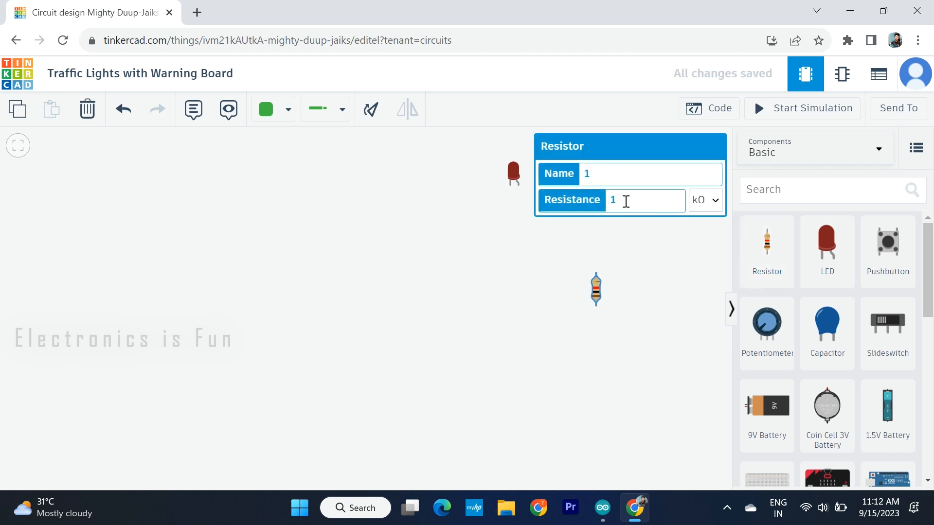
pyautogui.click(705, 200)
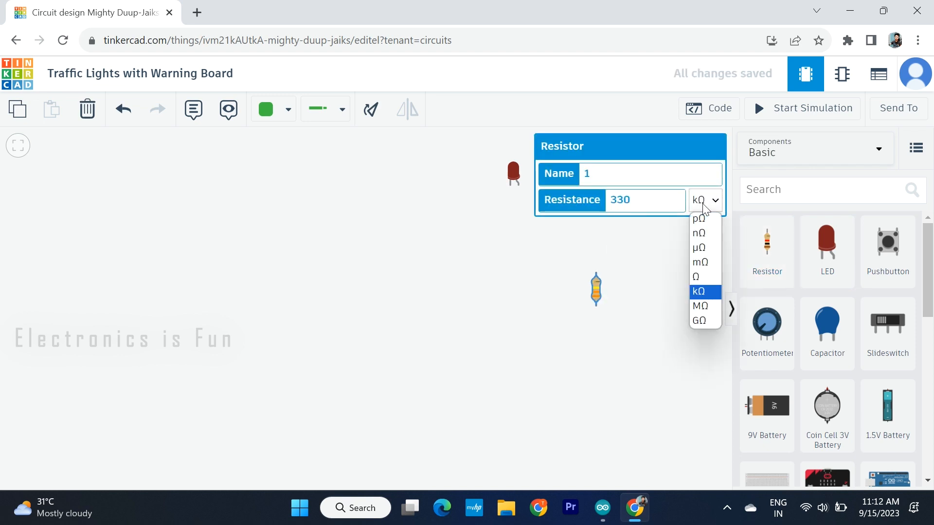
pyautogui.click(701, 276)
pyautogui.moveTo(765, 261); pyautogui.dragTo(637, 288)
pyautogui.click(634, 200)
pyautogui.press('BackSpace')
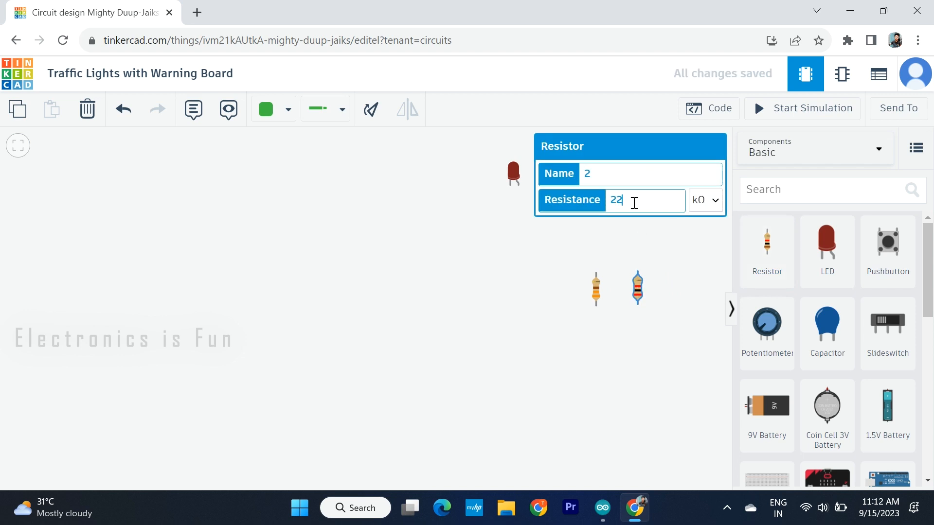
pyautogui.click(706, 201)
pyautogui.click(699, 274)
pyautogui.click(690, 343)
# Step: Add a potentiometer set to 10 kΩ and a 7 Segment Display with its common set to Cathode
pyautogui.moveTo(768, 323); pyautogui.dragTo(351, 316)
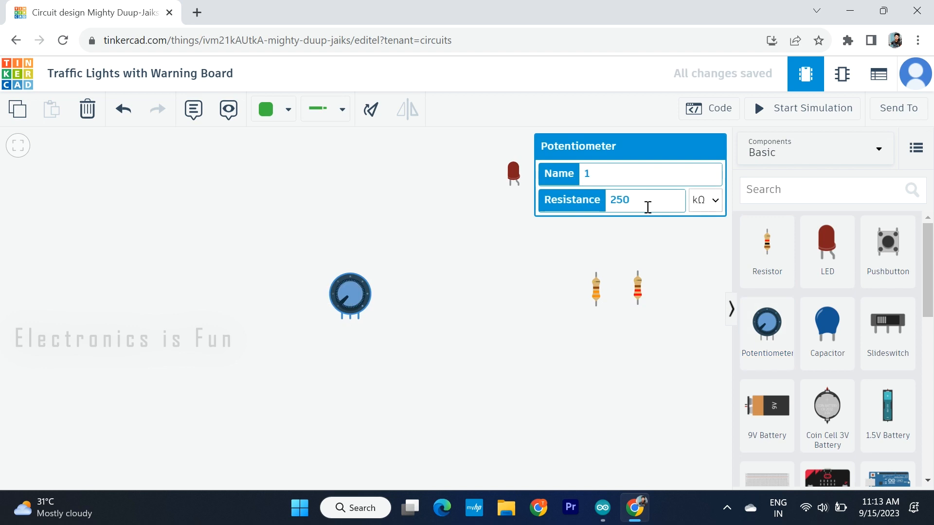
pyautogui.click(511, 412)
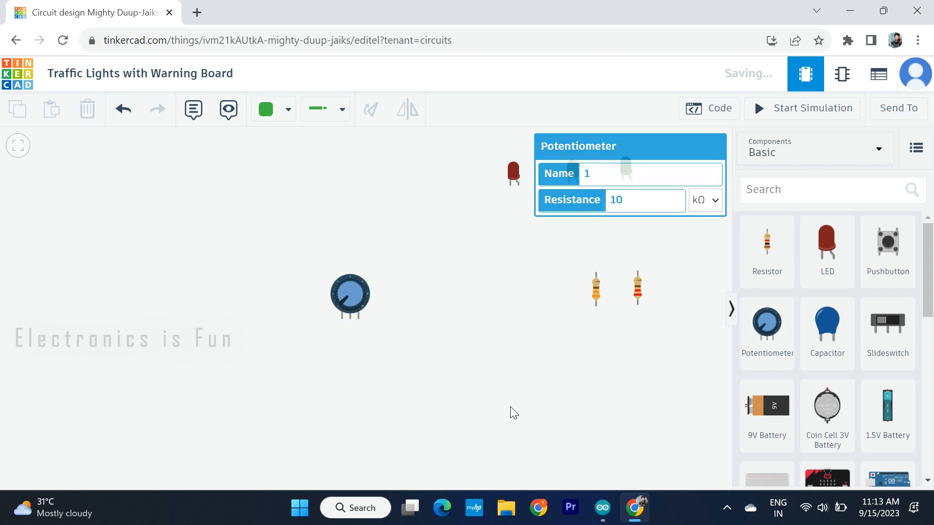
pyautogui.click(796, 193)
pyautogui.write('7 se')
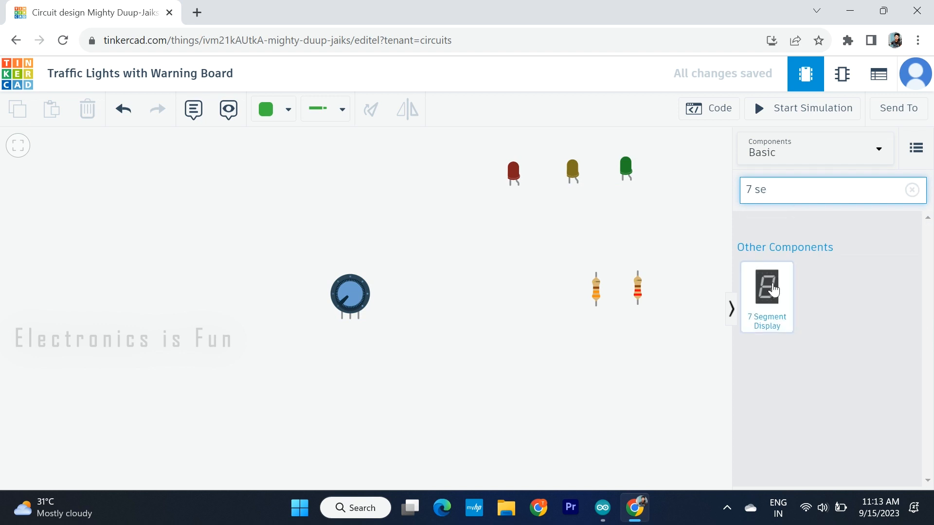
pyautogui.moveTo(777, 283); pyautogui.dragTo(496, 318)
pyautogui.click(625, 202)
pyautogui.click(629, 232)
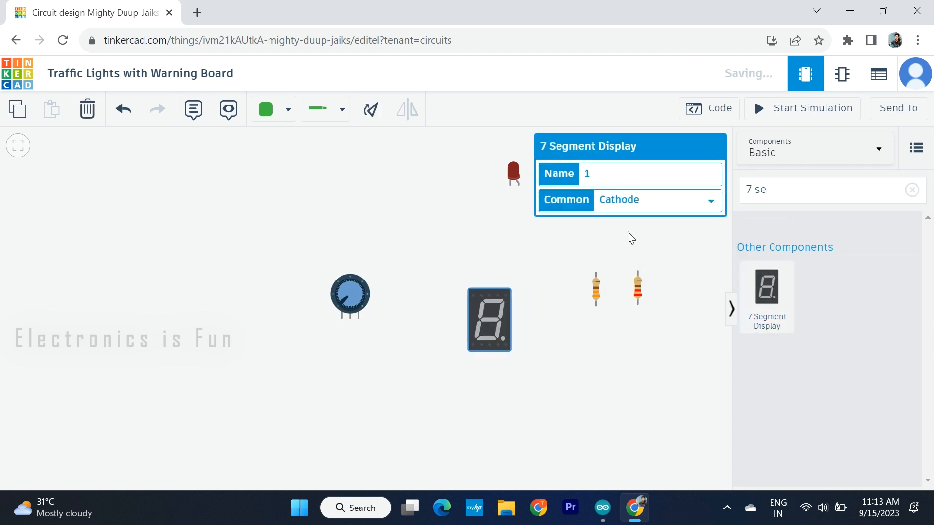
pyautogui.click(643, 394)
# Step: Search the component library for "lcd" and place an LCD 16 x 2 in the lower-left area of the workplane
pyautogui.click(775, 188)
pyautogui.press('BackSpace')
pyautogui.press('BackSpace')
pyautogui.press('BackSpace')
pyautogui.press('BackSpace')
pyautogui.write('lcd')
pyautogui.moveTo(763, 305); pyautogui.dragTo(157, 422)
pyautogui.click(405, 400)
# Step: Move the potentiometer above the LCD and the 7-segment display to the lower right, with the 220 Ω resistor just above the display
pyautogui.moveTo(350, 294); pyautogui.dragTo(56, 226)
pyautogui.click(514, 315)
pyautogui.moveTo(483, 319); pyautogui.dragTo(667, 415)
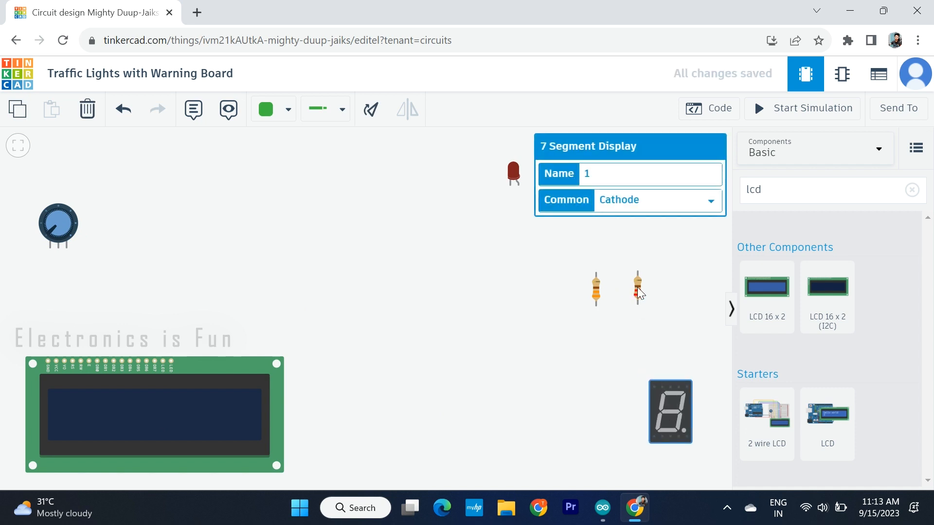
pyautogui.moveTo(637, 287); pyautogui.dragTo(664, 316)
pyautogui.moveTo(676, 364); pyautogui.dragTo(669, 348)
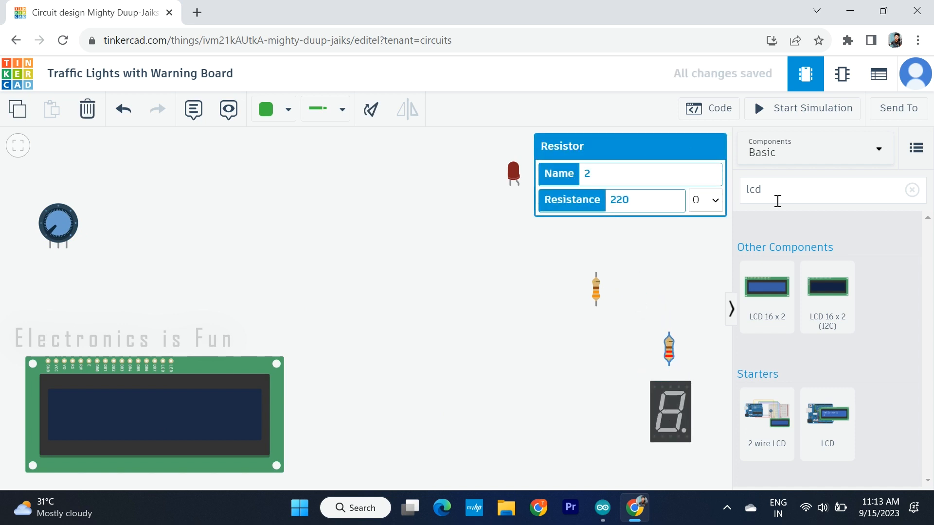
# Step: Clear the component search and add an Arduino Uno R3 in the middle, rotated 90° clockwise so its USB connector points up
pyautogui.click(781, 195)
pyautogui.press('BackSpace')
pyautogui.press('BackSpace')
pyautogui.press('BackSpace')
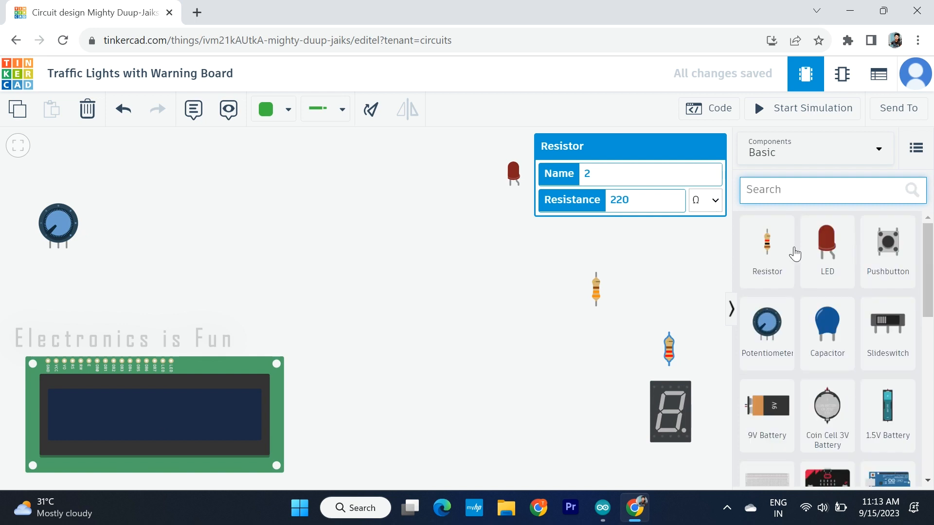
pyautogui.scroll(-1, 795, 253)
pyautogui.moveTo(887, 458); pyautogui.dragTo(437, 331)
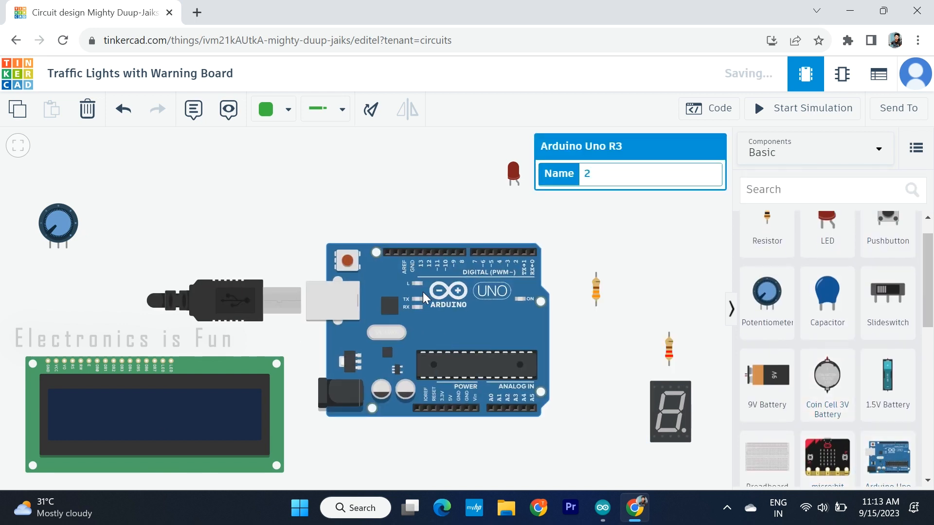
pyautogui.click(369, 116)
pyautogui.click(369, 116)
pyautogui.click(369, 116)
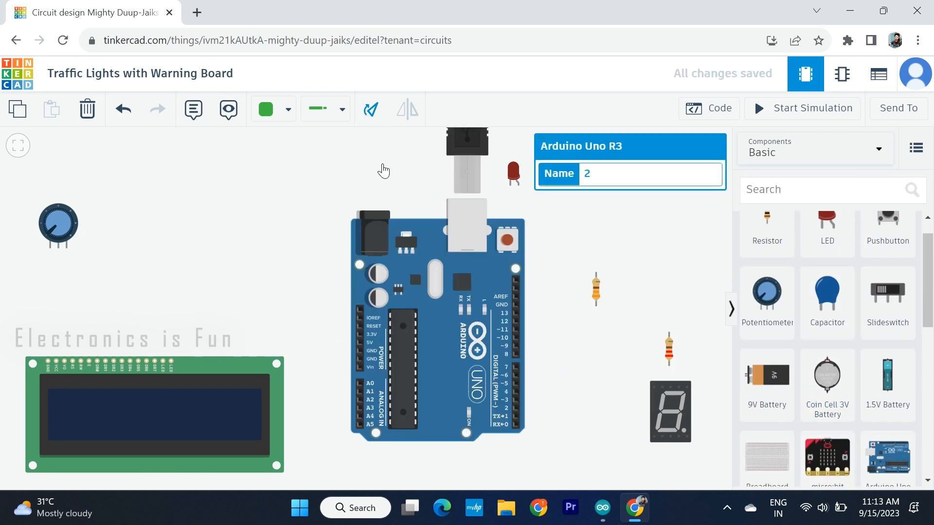
pyautogui.moveTo(417, 346); pyautogui.dragTo(421, 327)
# Step: Hide the component library and move the green, yellow and red LEDs farther right, keeping them in a row
pyautogui.click(731, 309)
pyautogui.moveTo(627, 170); pyautogui.dragTo(719, 199)
pyautogui.moveTo(584, 176); pyautogui.dragTo(684, 201)
pyautogui.moveTo(516, 173); pyautogui.dragTo(628, 205)
pyautogui.click(672, 286)
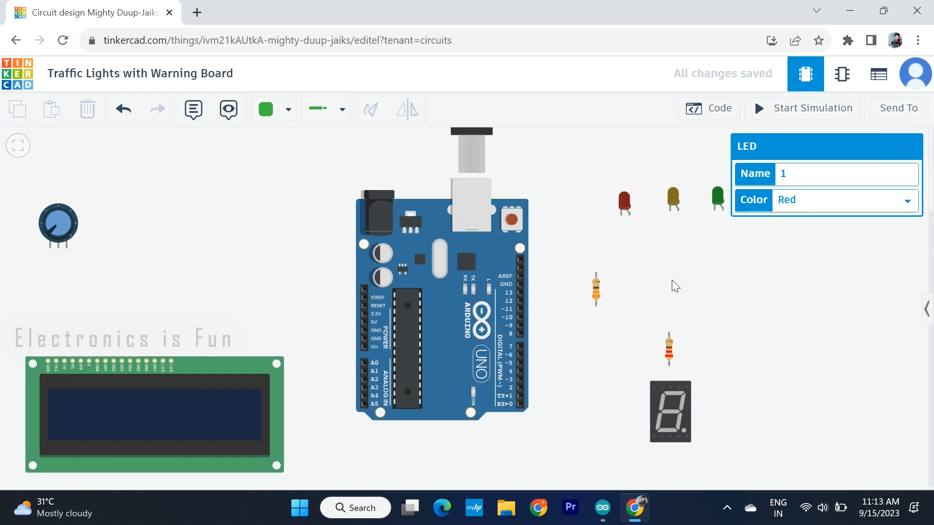
# Step: Move the Arduino up and shift the LCD closer to the lower-left corner to make room for wiring
pyautogui.moveTo(448, 322); pyautogui.dragTo(445, 274)
pyautogui.moveTo(234, 427); pyautogui.dragTo(222, 438)
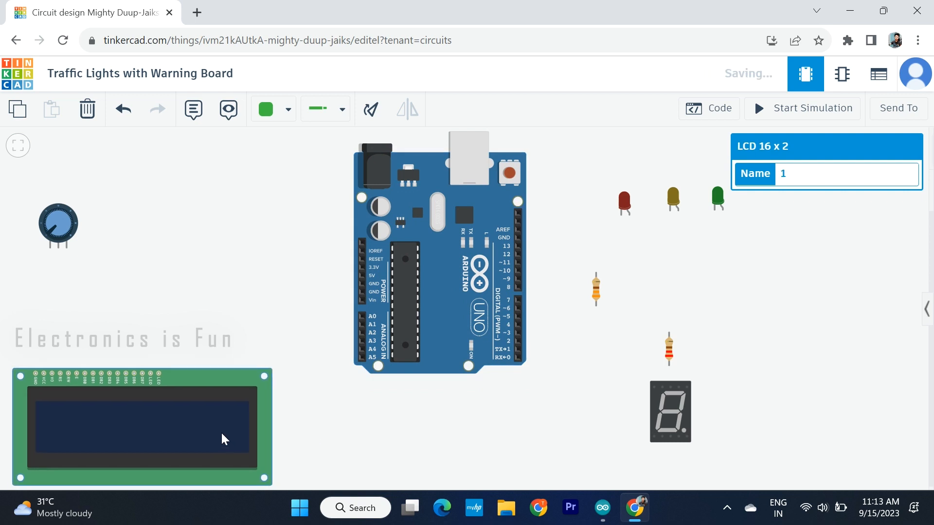
pyautogui.click(384, 444)
# Step: Wire Arduino pin A0 to the LCD's Register Select pin with a green wire bent at a right angle
pyautogui.click(362, 317)
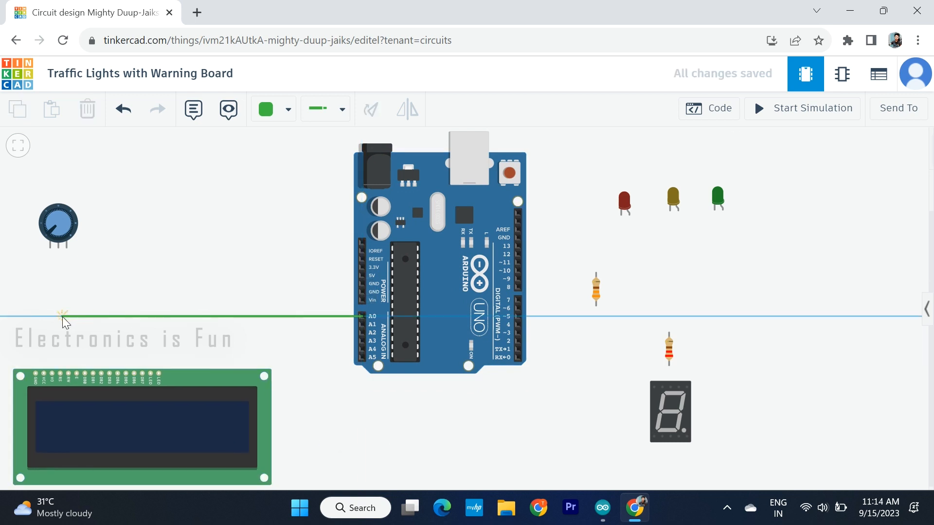
pyautogui.click(62, 317)
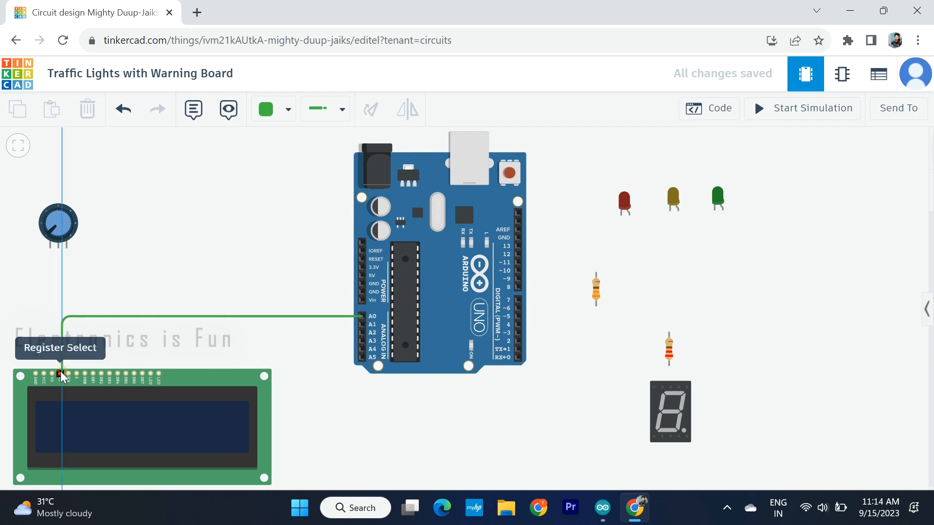
pyautogui.click(62, 376)
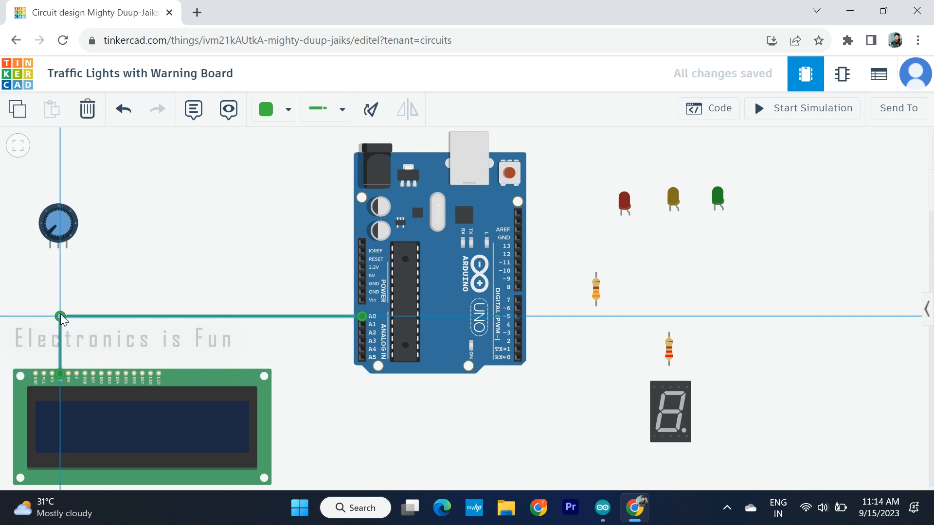
pyautogui.click(143, 268)
# Step: Wire Arduino pin A1 to the LCD's Enable pin with a bent wire and colour it yellow
pyautogui.click(364, 326)
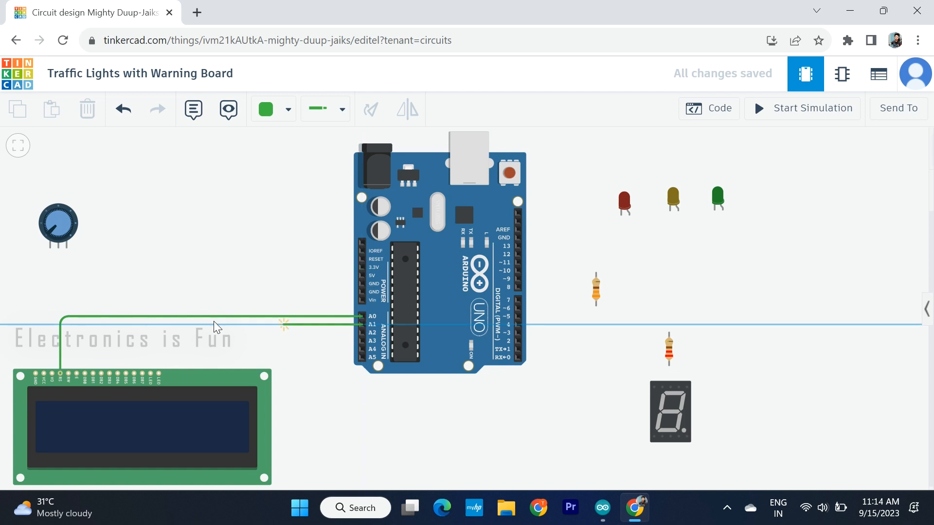
pyautogui.click(76, 325)
pyautogui.click(77, 375)
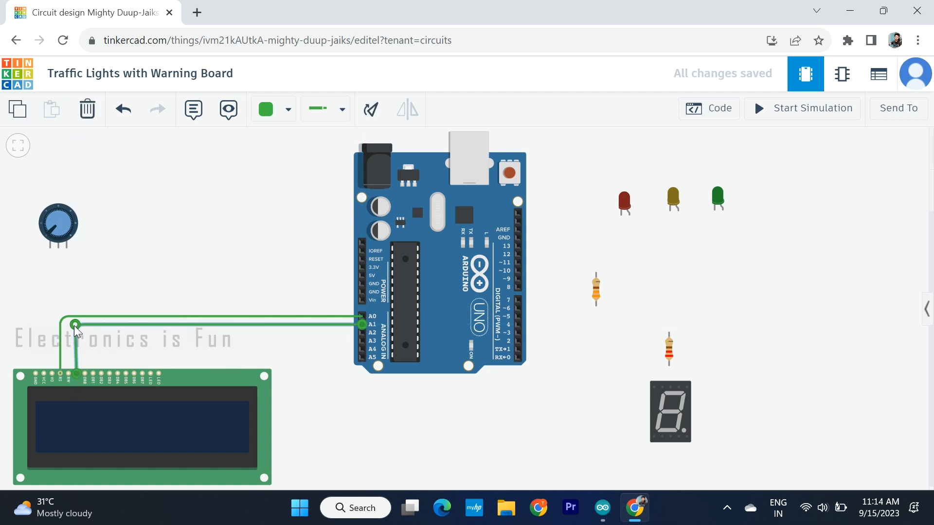
pyautogui.click(275, 110)
pyautogui.click(306, 232)
pyautogui.click(258, 262)
# Step: Wire Arduino pin A2 to the LCD's DB4 pin with a bent wire and colour it light blue
pyautogui.click(362, 333)
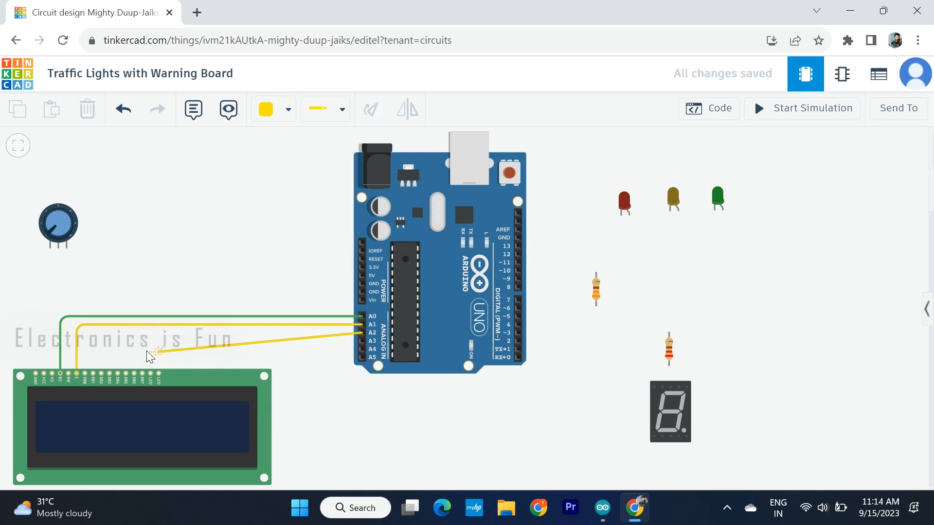
pyautogui.click(117, 333)
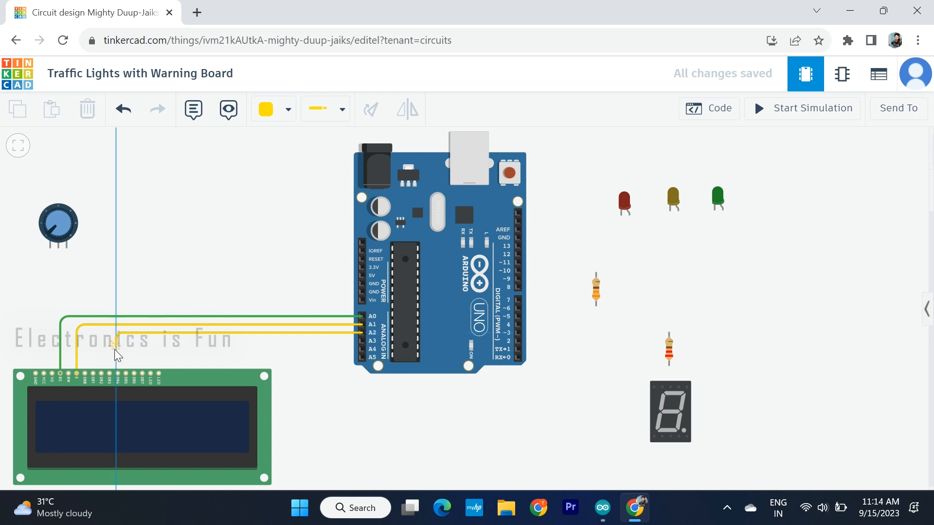
pyautogui.click(119, 374)
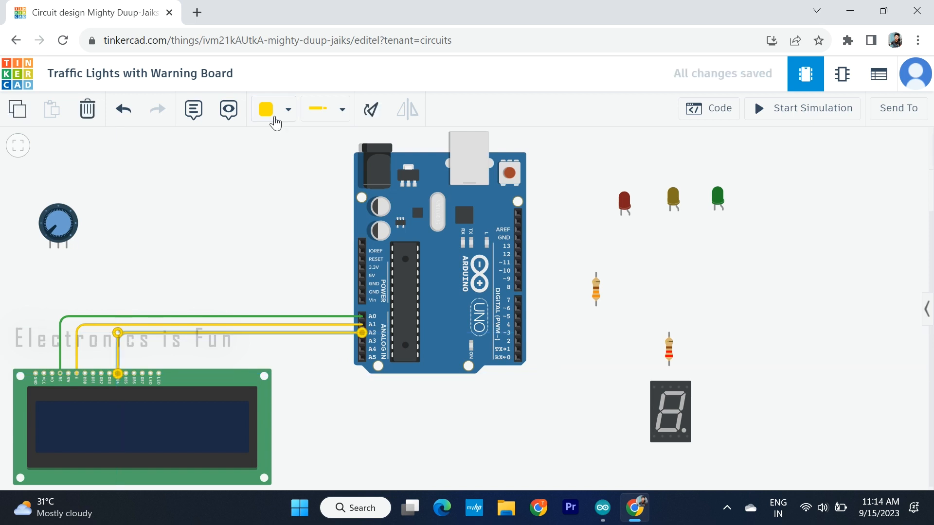
pyautogui.click(273, 116)
pyautogui.click(295, 258)
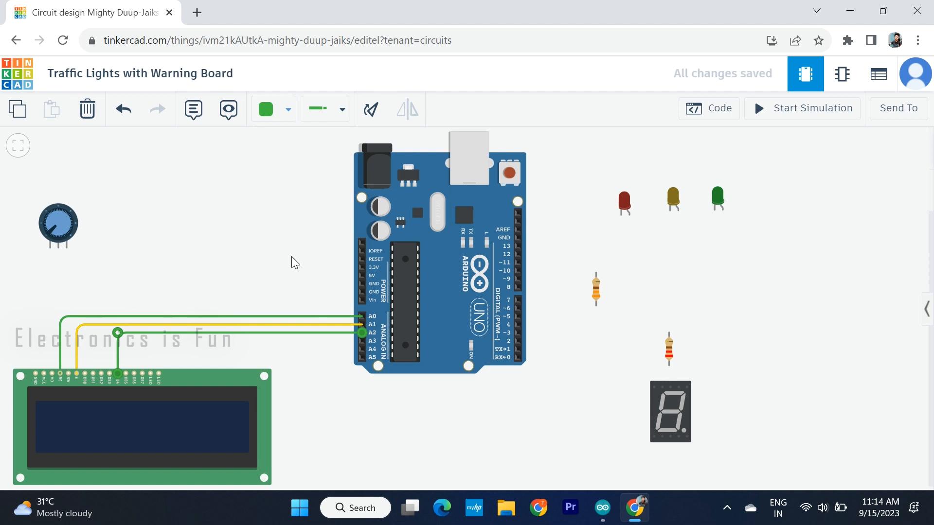
pyautogui.click(272, 110)
pyautogui.click(282, 273)
pyautogui.click(239, 256)
# Step: Wire Arduino pin A3 to the LCD's DB5 pin with a bent wire and colour it purple
pyautogui.click(361, 341)
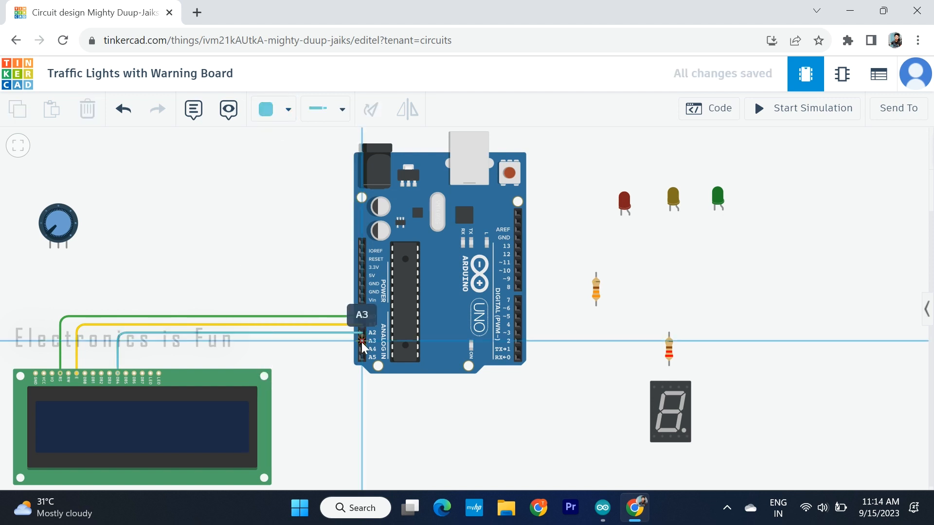
pyautogui.click(126, 340)
pyautogui.click(125, 374)
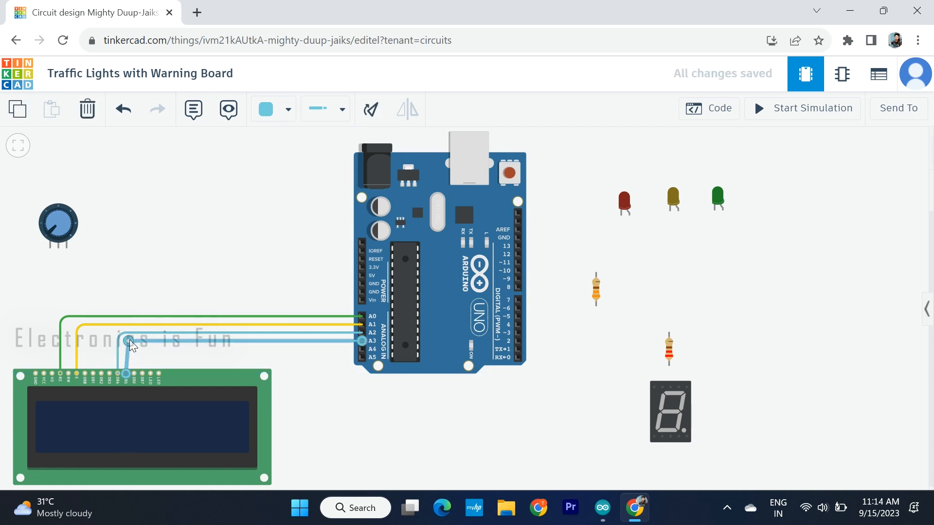
pyautogui.click(267, 109)
pyautogui.click(287, 327)
pyautogui.click(244, 281)
# Step: Wire Arduino pin A4 to the LCD's DB6 pin with a bent wire and colour it brown
pyautogui.click(362, 349)
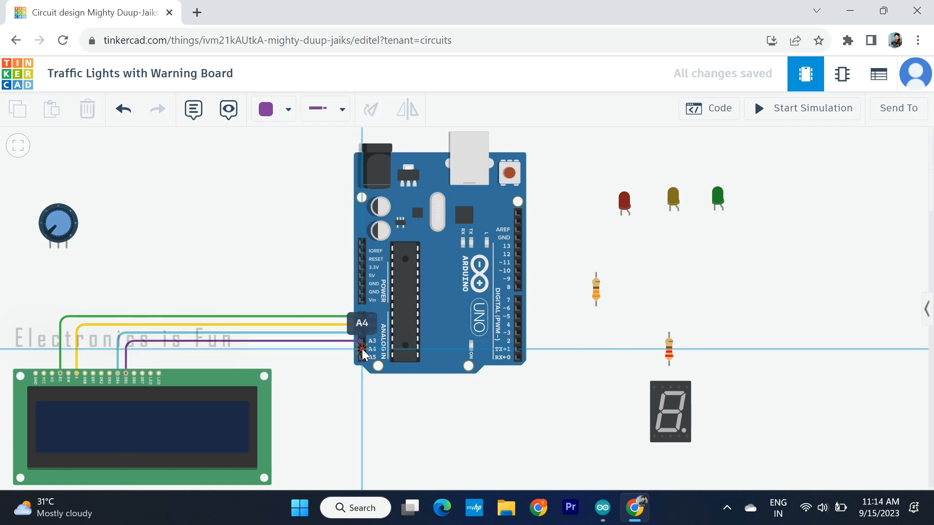
pyautogui.click(135, 350)
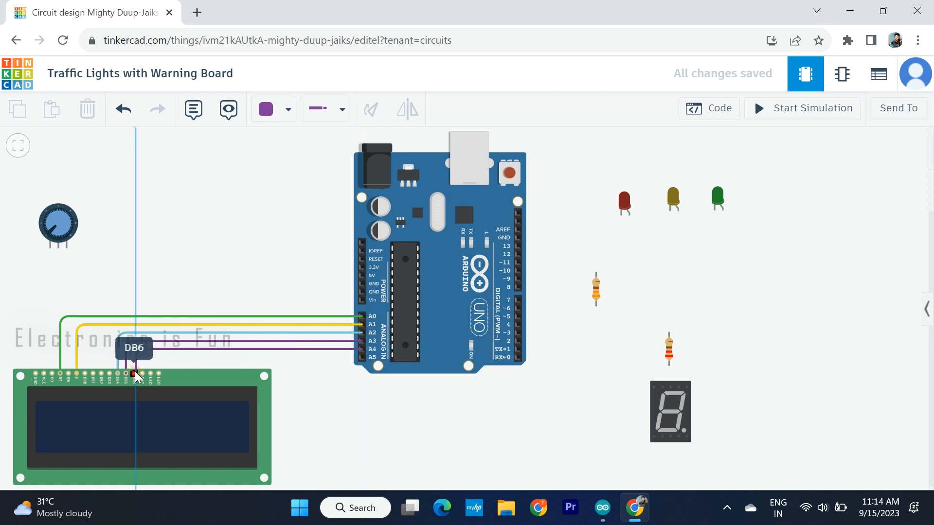
pyautogui.click(135, 374)
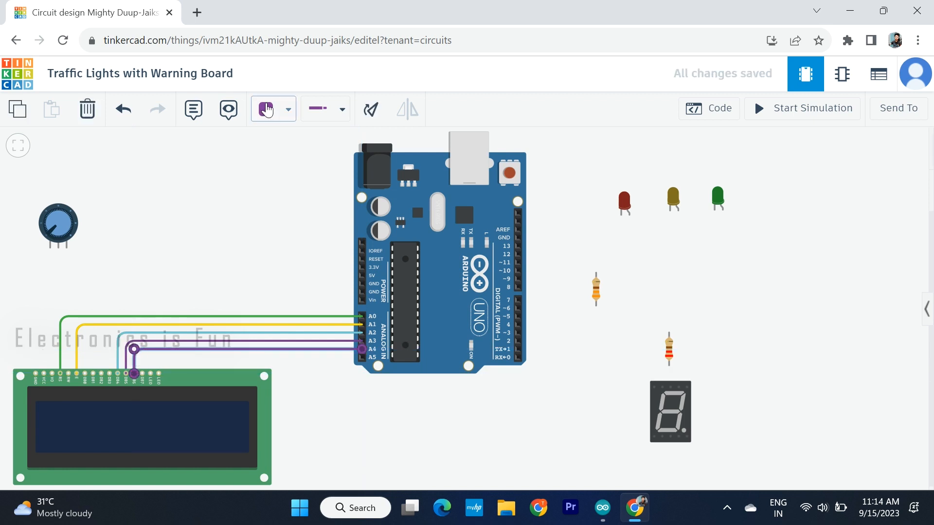
pyautogui.click(272, 109)
pyautogui.click(291, 380)
pyautogui.click(223, 231)
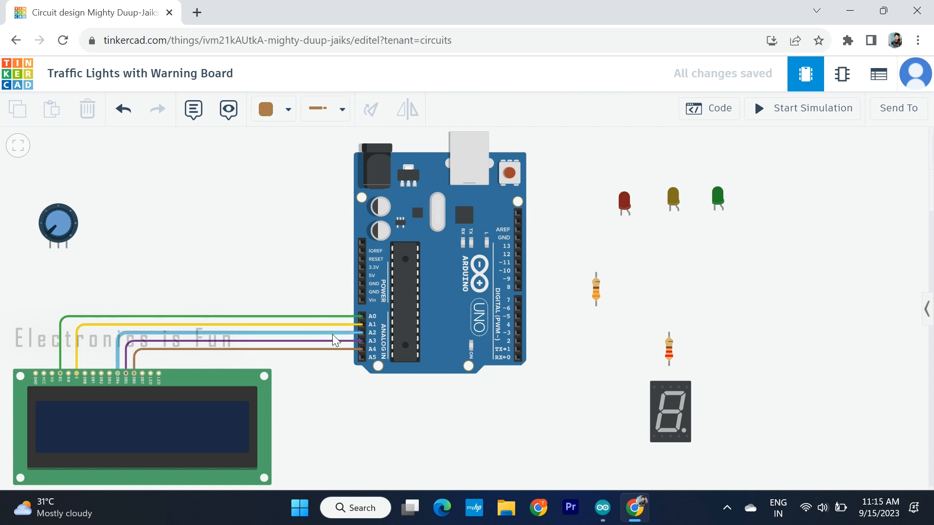
# Step: Wire Arduino pin A5 to the LCD's DB7 pin with a bent wire and colour it pink
pyautogui.click(362, 358)
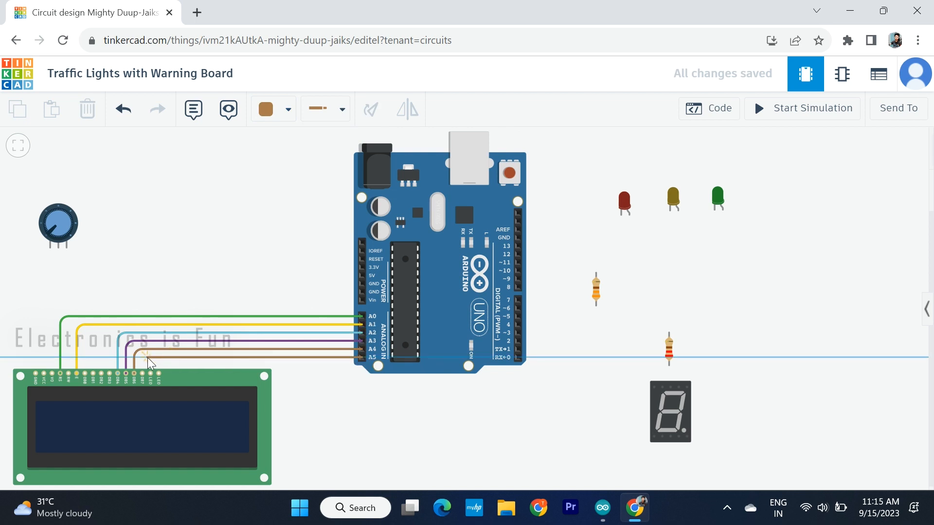
pyautogui.click(142, 372)
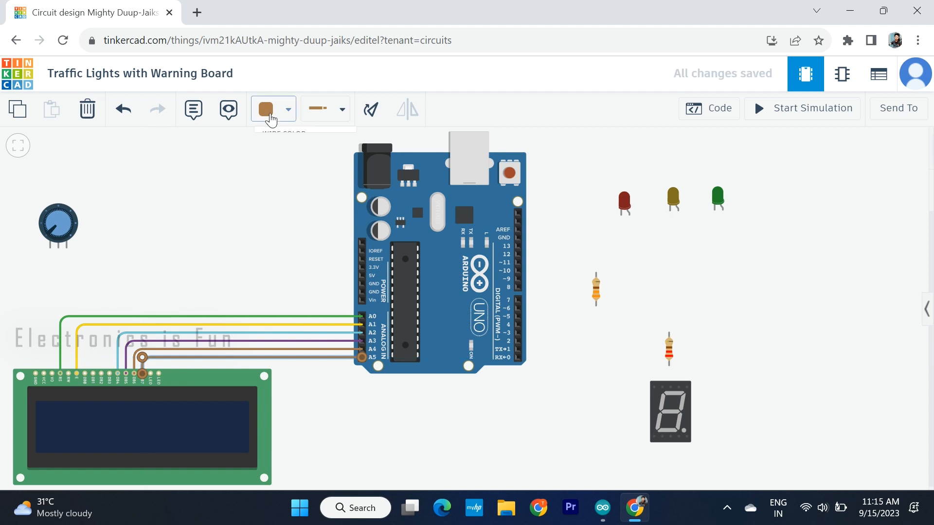
pyautogui.click(271, 120)
pyautogui.click(285, 351)
pyautogui.click(239, 240)
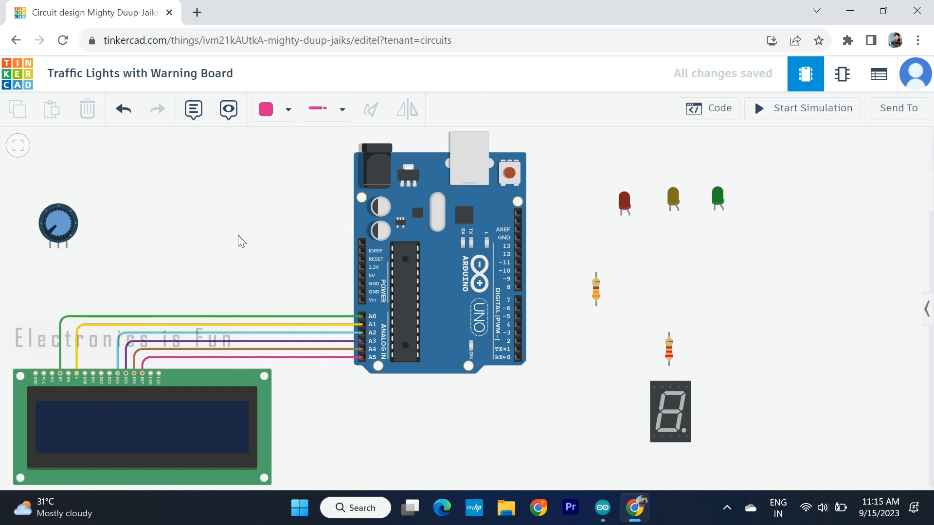
# Step: Wire the LCD's Contrast pin to the potentiometer's middle terminal with a bent pink wire
pyautogui.click(52, 374)
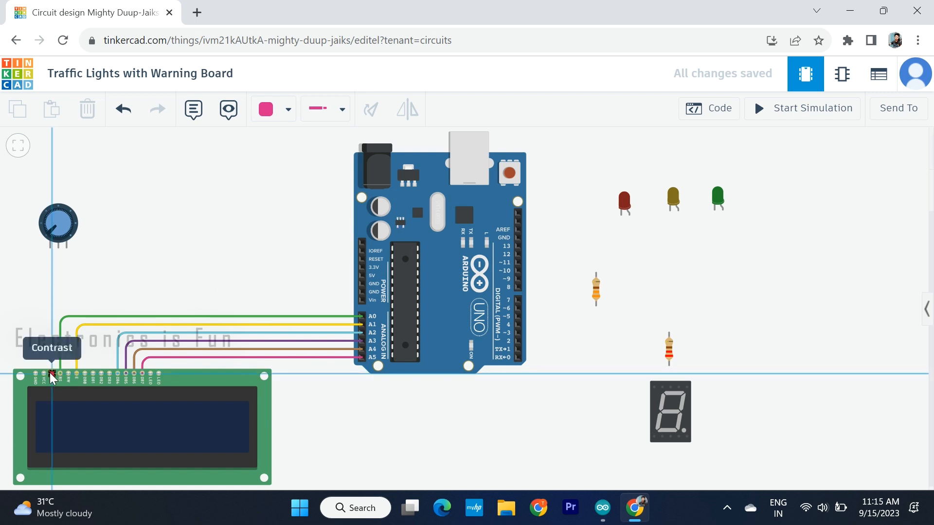
pyautogui.click(53, 290)
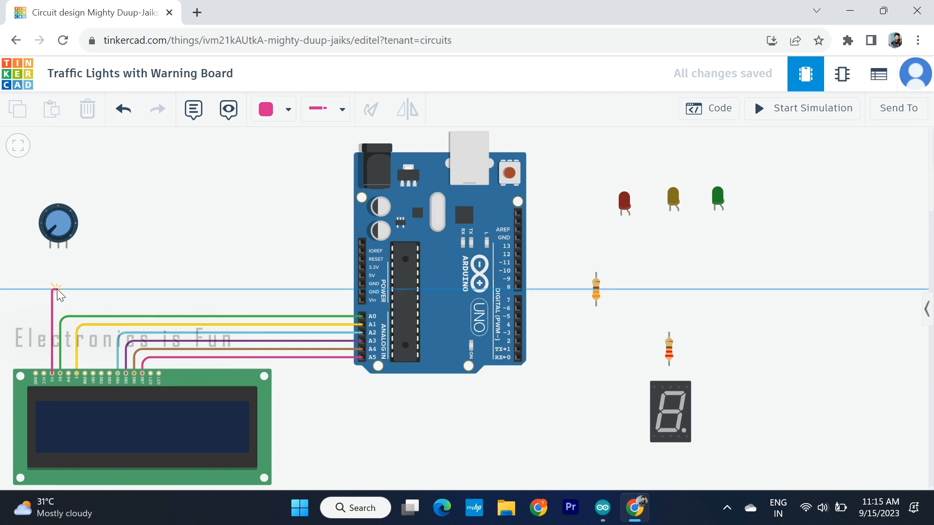
pyautogui.click(58, 248)
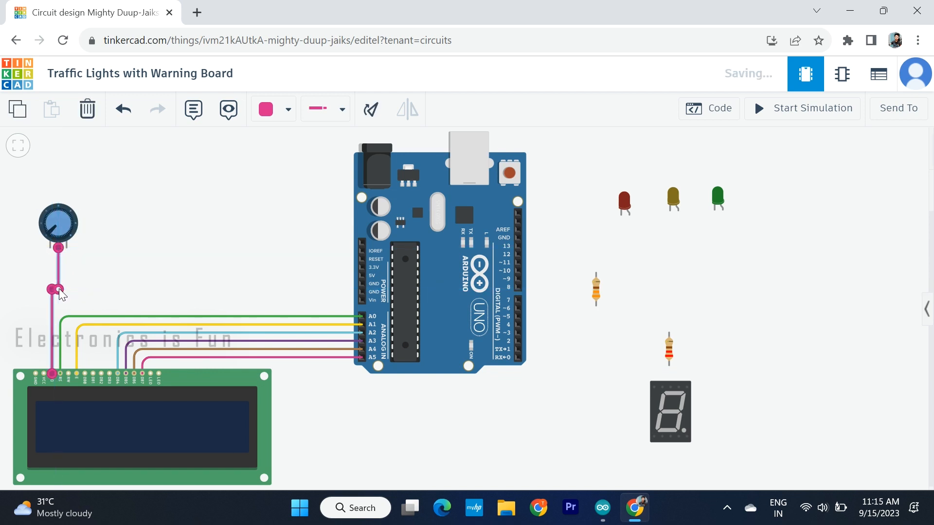
pyautogui.click(102, 302)
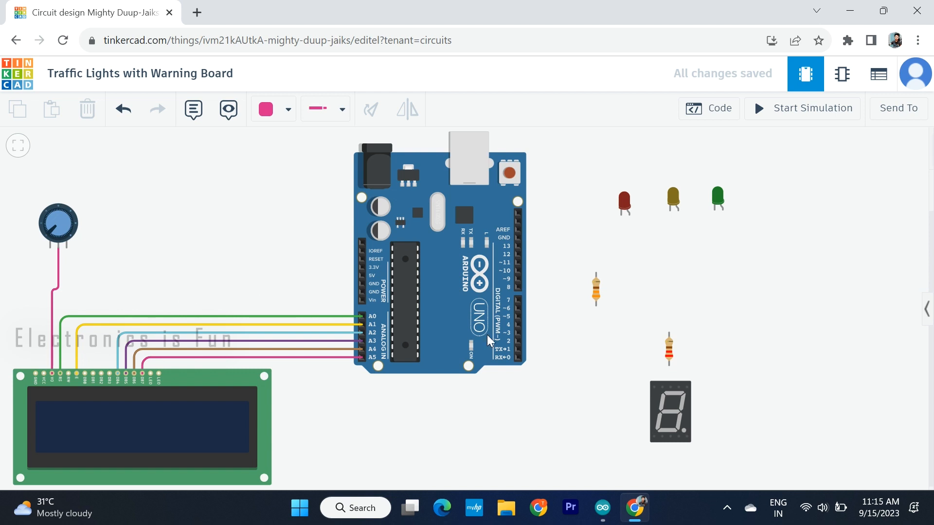
# Step: Place the 330 Ω resistor above the LCD and connect its lower end to the LED pin beside DB7 with a red wire
pyautogui.moveTo(597, 294); pyautogui.dragTo(154, 291)
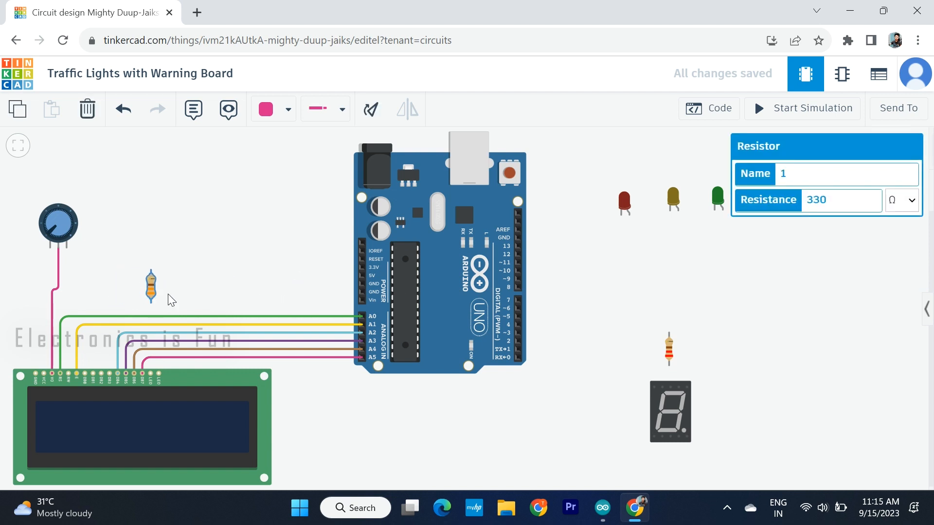
pyautogui.click(205, 307)
pyautogui.click(151, 373)
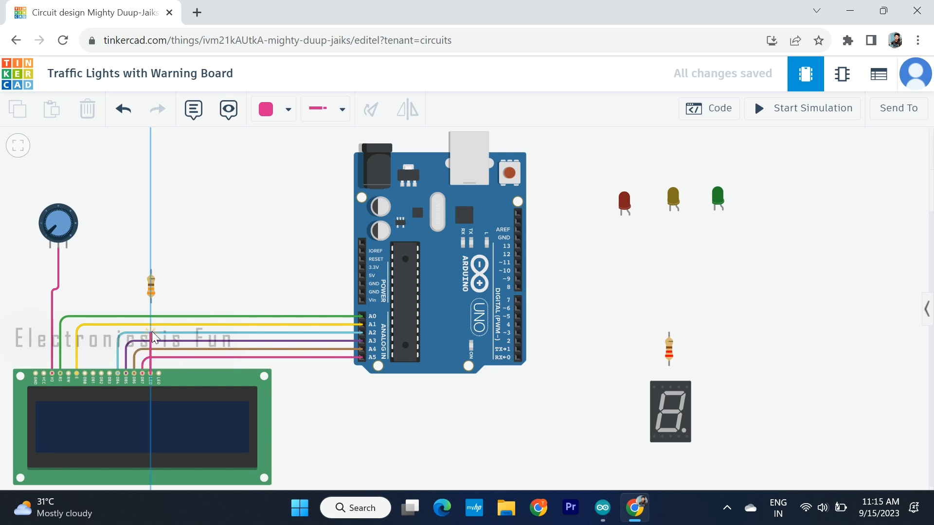
pyautogui.click(151, 302)
pyautogui.click(270, 116)
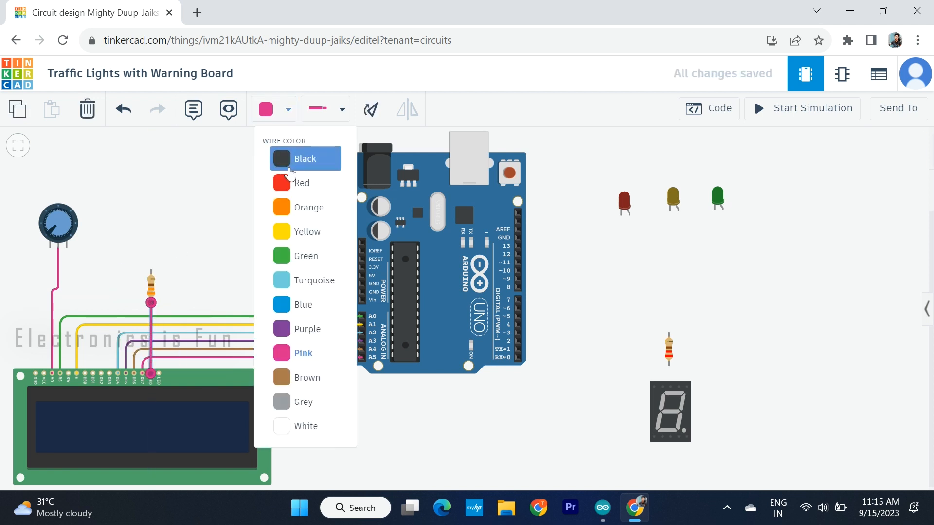
pyautogui.click(291, 181)
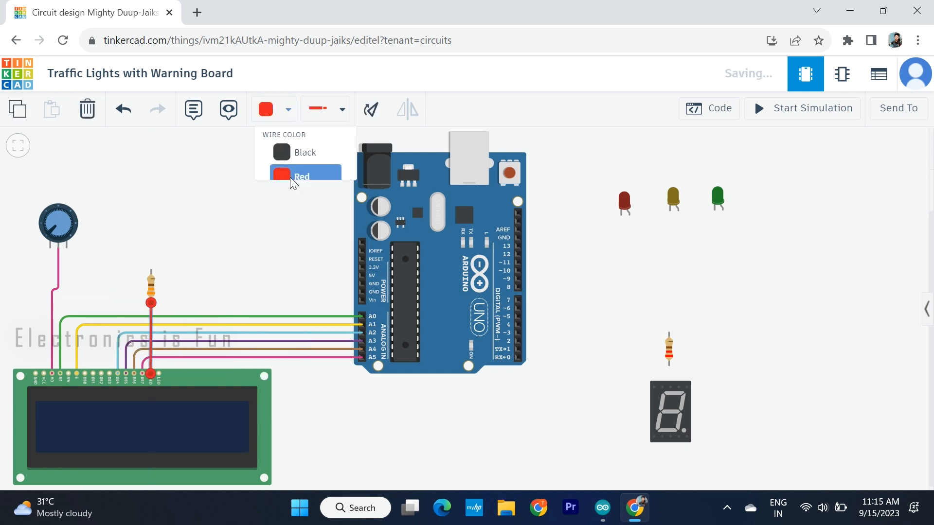
# Step: Wire the Arduino's 5V pin to the upper end of the 330 Ω resistor with a red wire bent at right angles
pyautogui.click(363, 276)
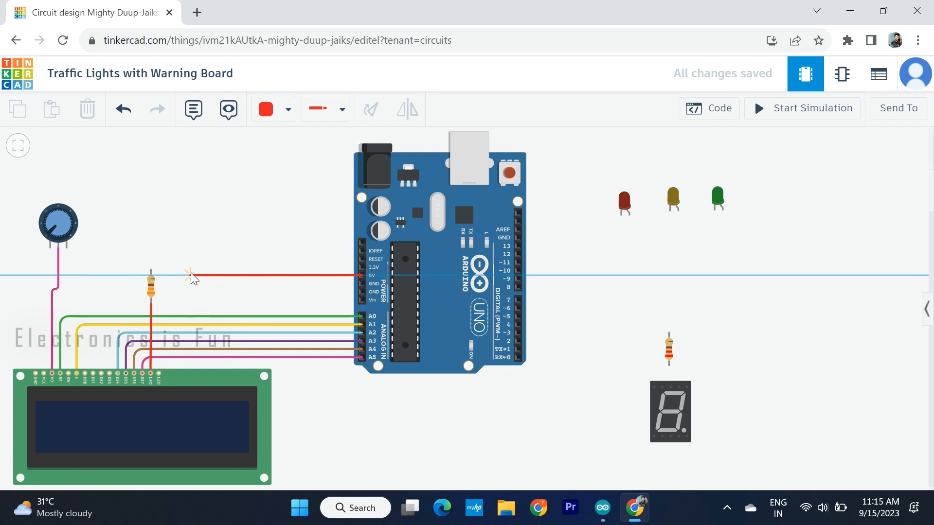
pyautogui.click(293, 276)
pyautogui.click(290, 244)
pyautogui.click(150, 245)
pyautogui.click(151, 270)
pyautogui.click(201, 277)
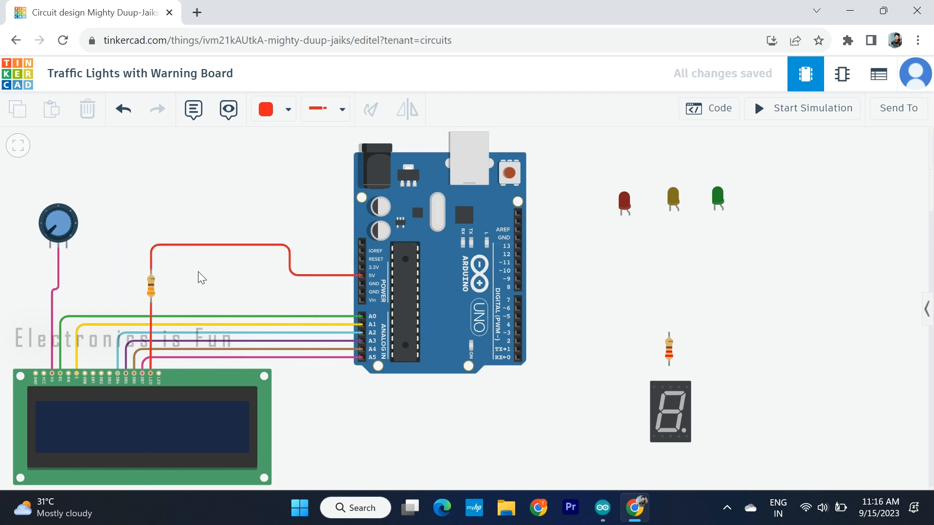
# Step: Wire the Arduino's upper power-header GND pin to the LCD's last LED pin, straighten the bend, and colour the wire black
pyautogui.click(360, 284)
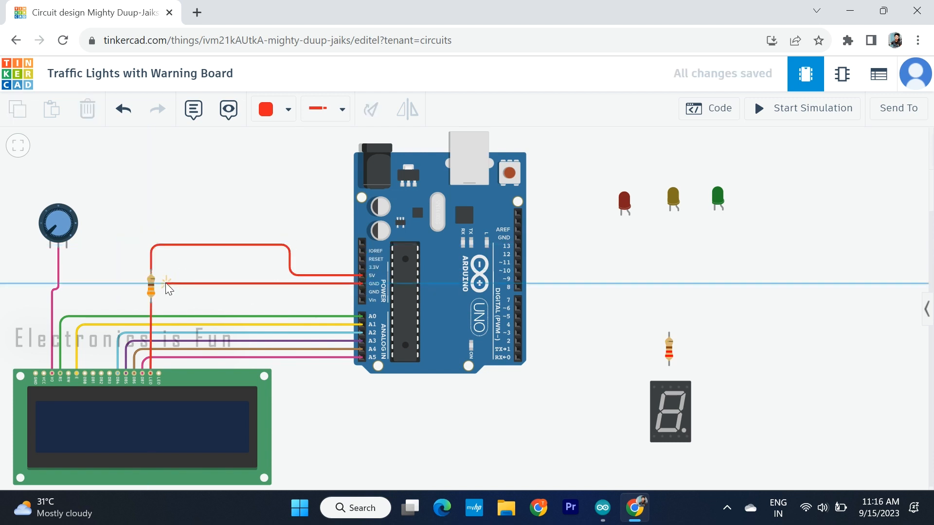
pyautogui.click(162, 283)
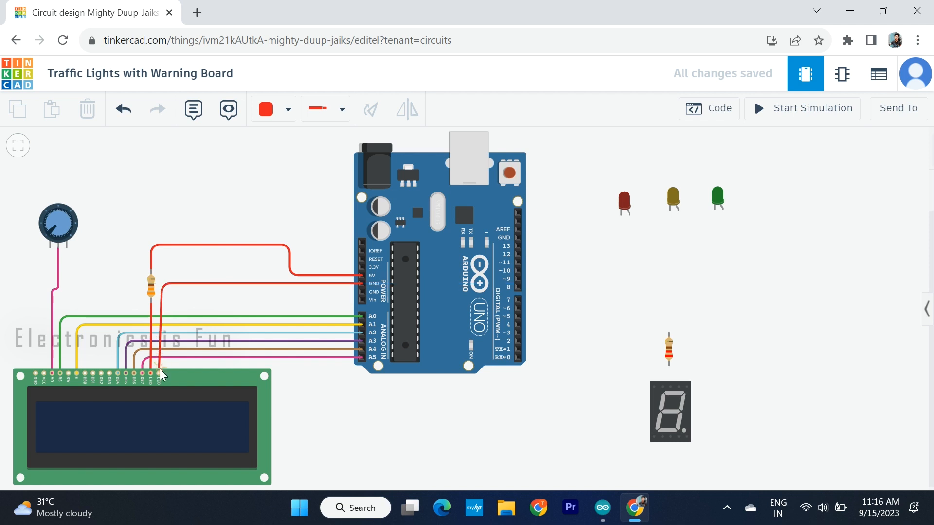
pyautogui.click(159, 374)
pyautogui.moveTo(163, 284); pyautogui.dragTo(159, 284)
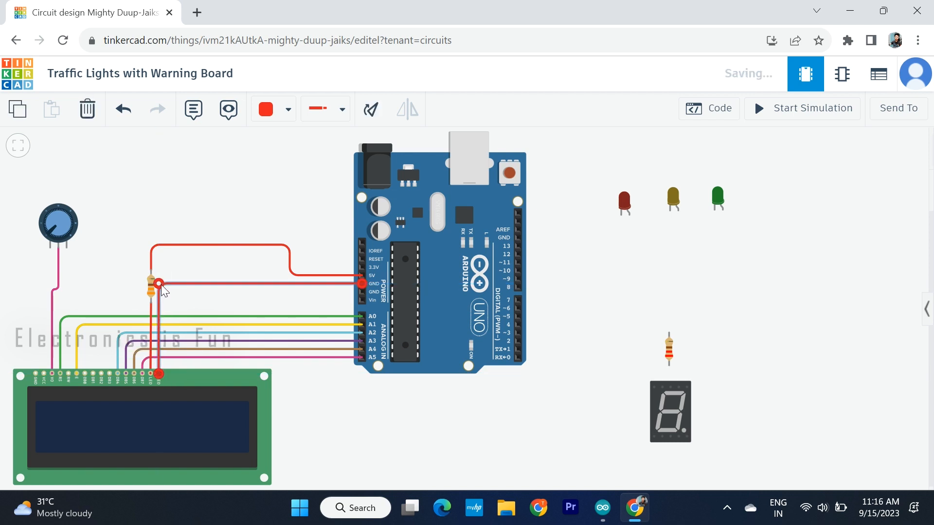
pyautogui.click(268, 116)
pyautogui.click(279, 157)
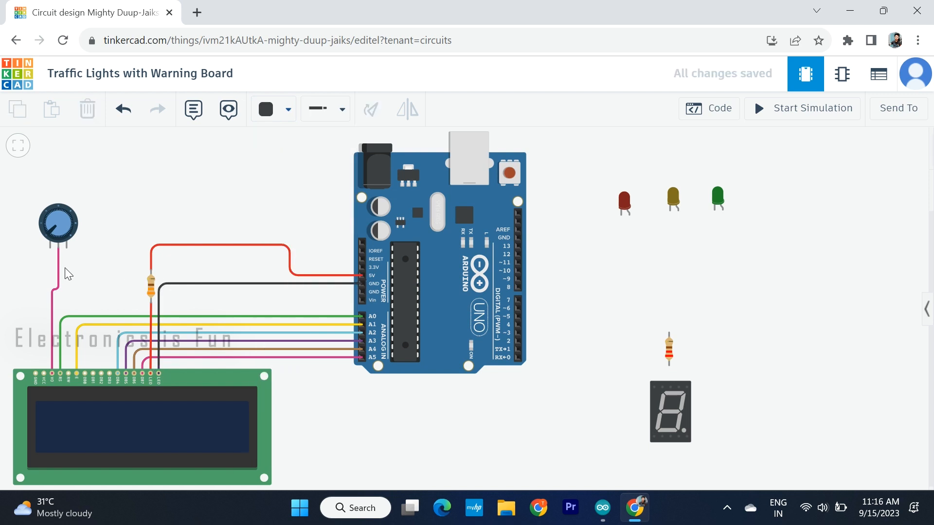
# Step: Wire the potentiometer's left terminal to the Arduino's upper power-header GND pin with a bent black wire
pyautogui.click(51, 255)
pyautogui.press('Escape')
pyautogui.click(50, 252)
pyautogui.click(51, 265)
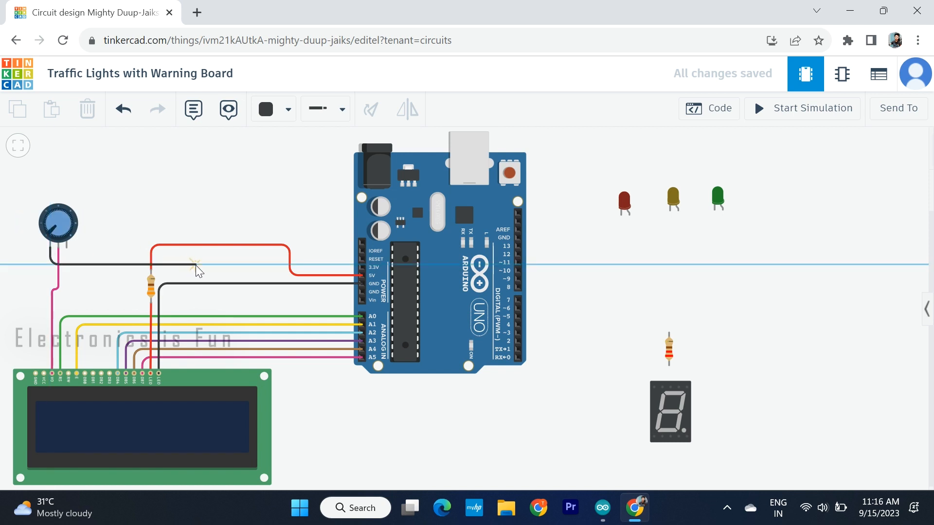
pyautogui.click(196, 265)
pyautogui.click(197, 283)
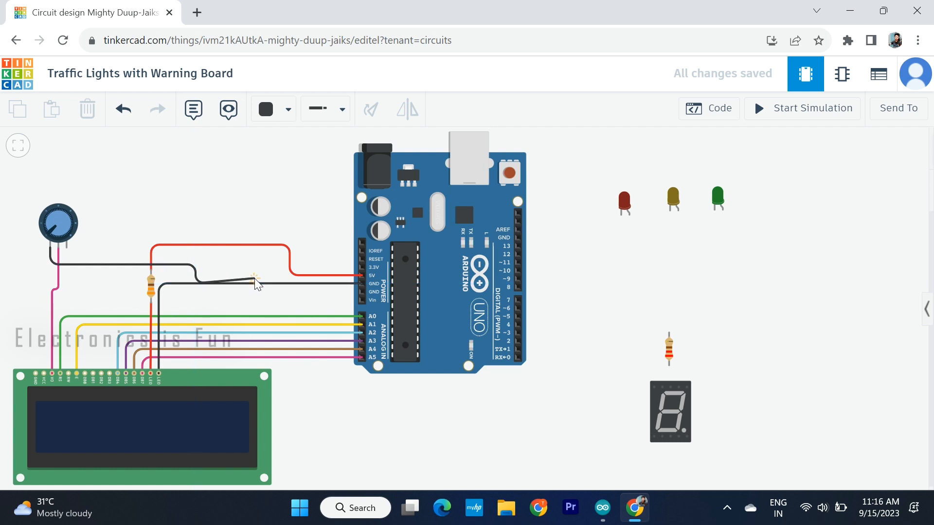
pyautogui.click(363, 284)
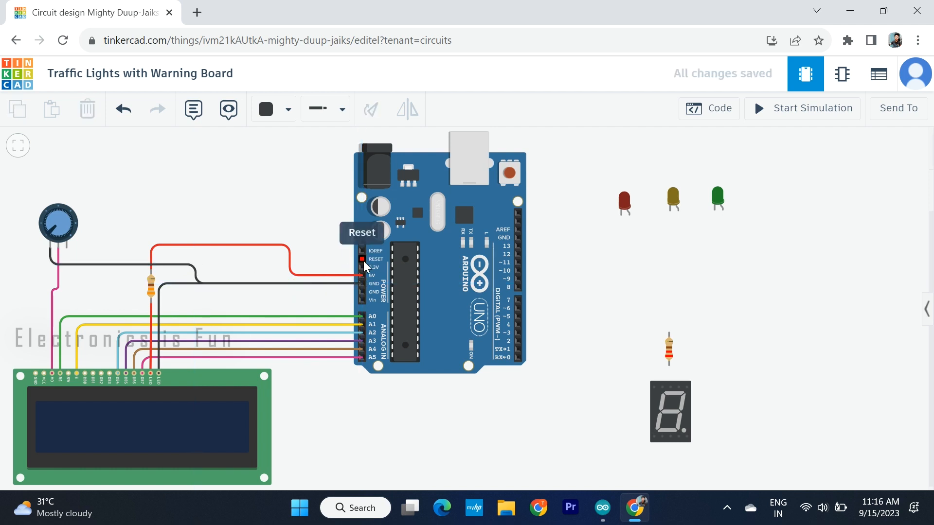
# Step: Wire the potentiometer's right terminal to the Arduino's 5V pin with a bent wire, straighten its corners, and colour it red
pyautogui.click(67, 250)
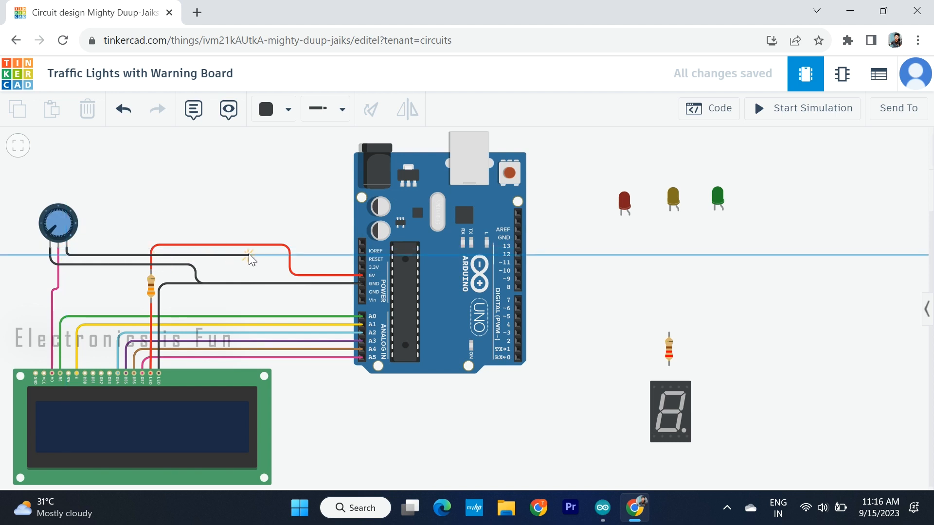
pyautogui.click(289, 256)
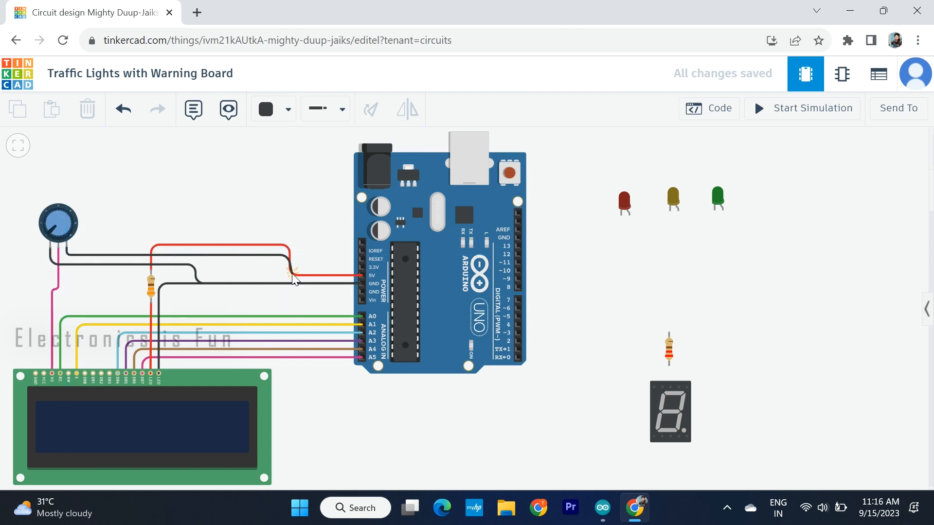
pyautogui.click(291, 275)
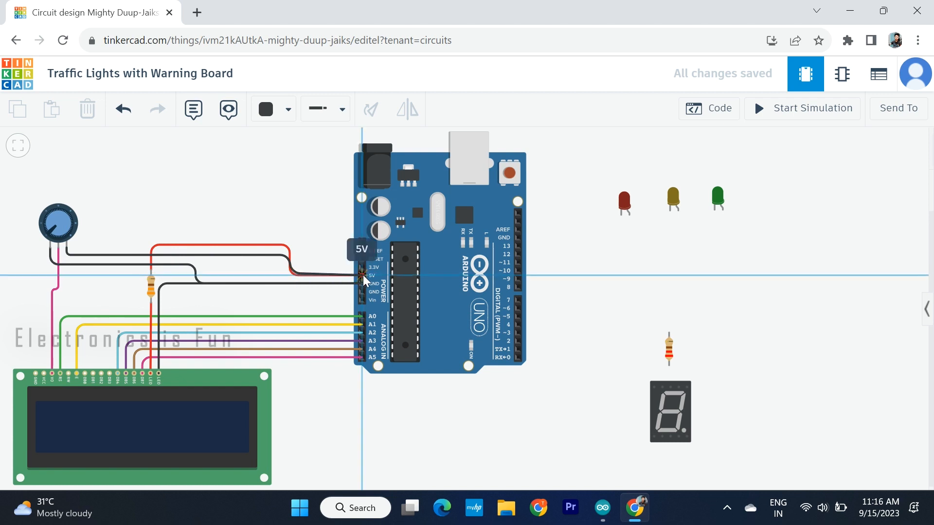
pyautogui.click(362, 275)
pyautogui.moveTo(289, 256)
pyautogui.mouseDown()
pyautogui.moveTo(293, 275)
pyautogui.moveTo(289, 255)
pyautogui.mouseUp()
pyautogui.click(293, 277)
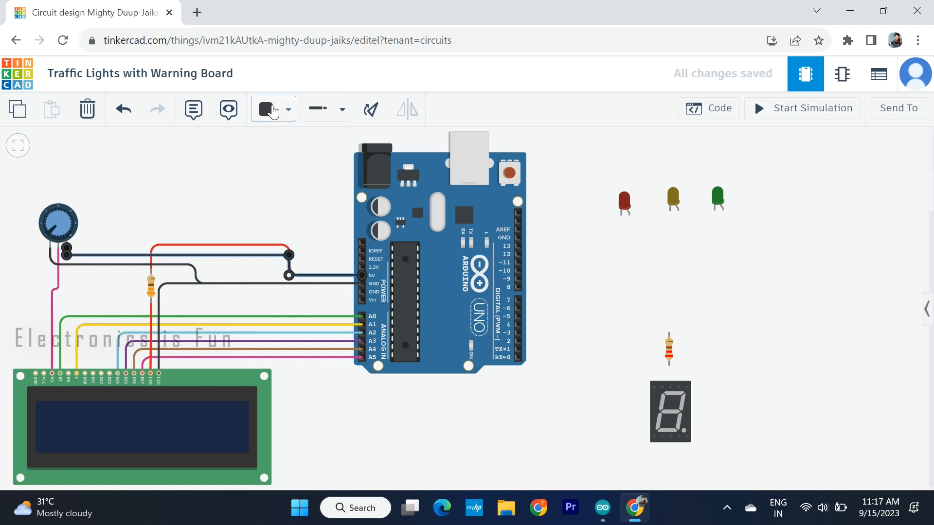
pyautogui.click(282, 109)
pyautogui.click(291, 183)
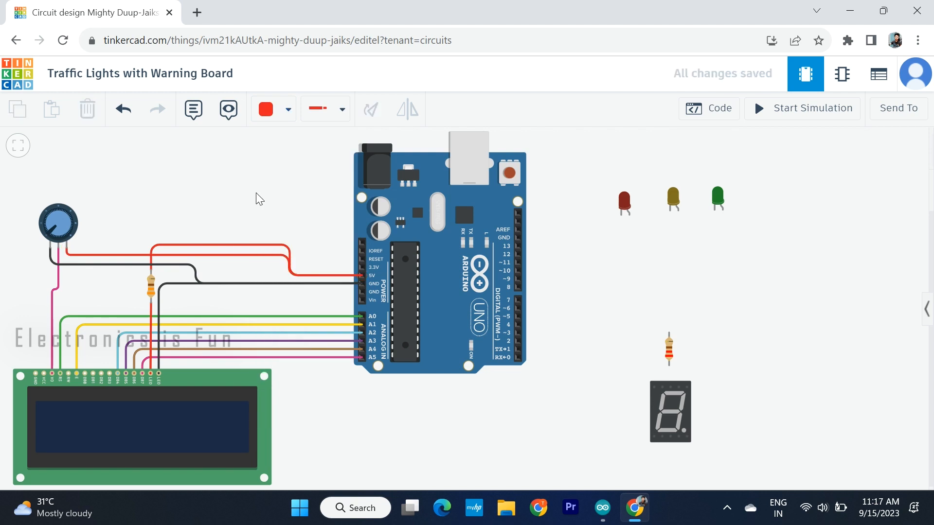
# Step: Wire the LCD's VCC pin to the potentiometer's right terminal with a bent red wire
pyautogui.click(44, 377)
pyautogui.click(45, 276)
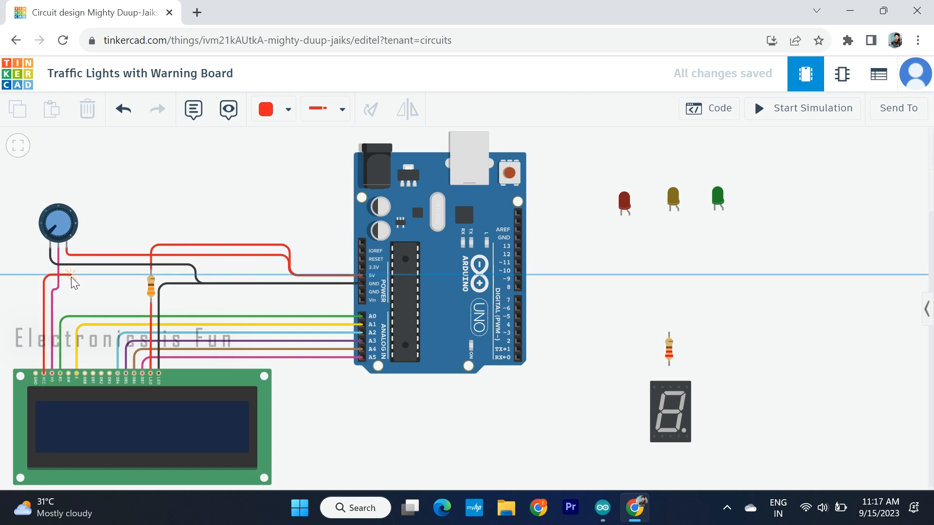
pyautogui.click(71, 276)
pyautogui.click(67, 249)
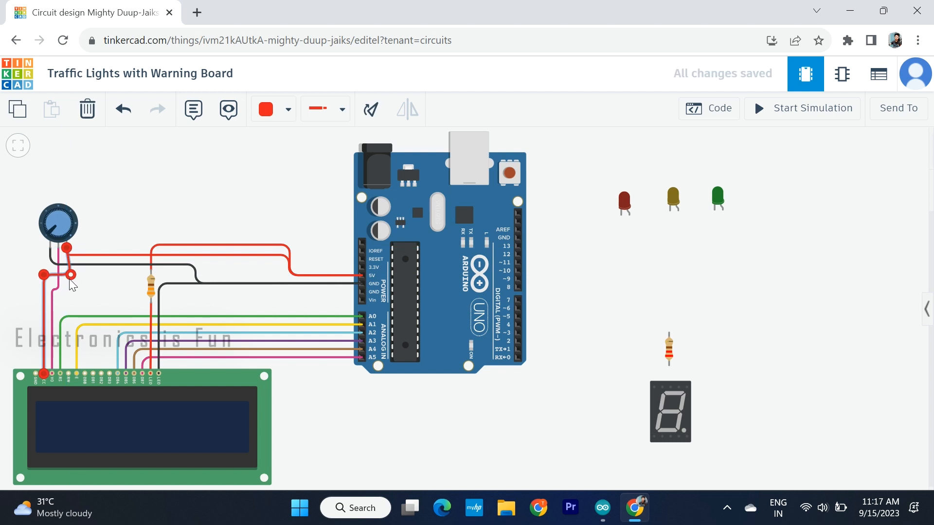
pyautogui.click(136, 207)
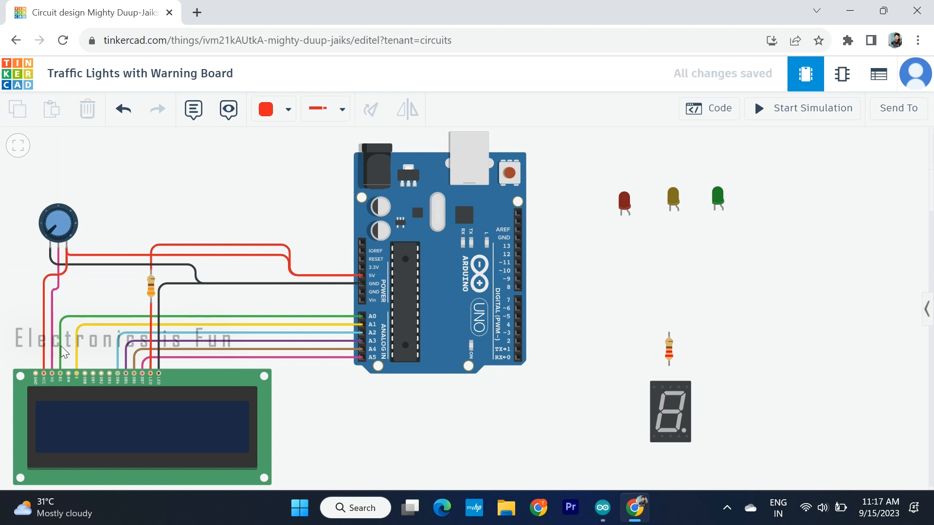
# Step: Wire the LCD's GND pin to the potentiometer's left terminal with a bent wire and colour it black
pyautogui.click(36, 375)
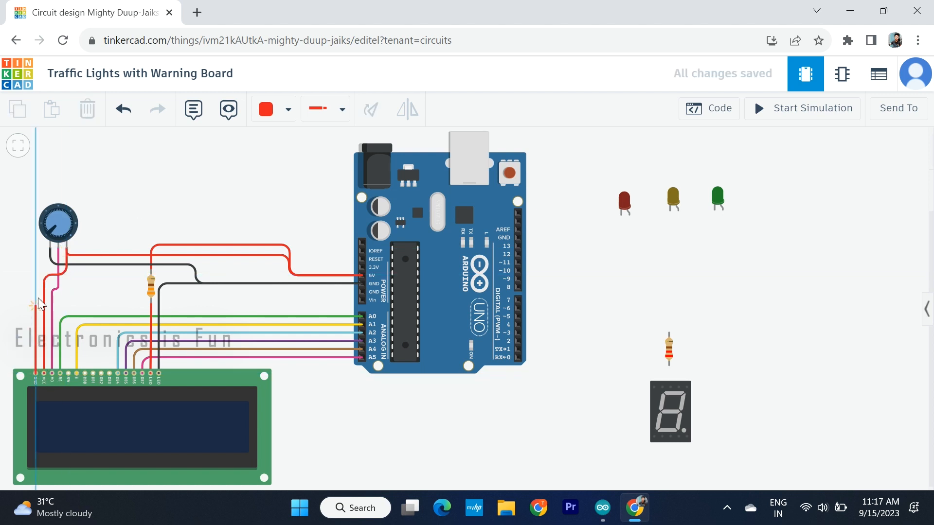
pyautogui.click(37, 262)
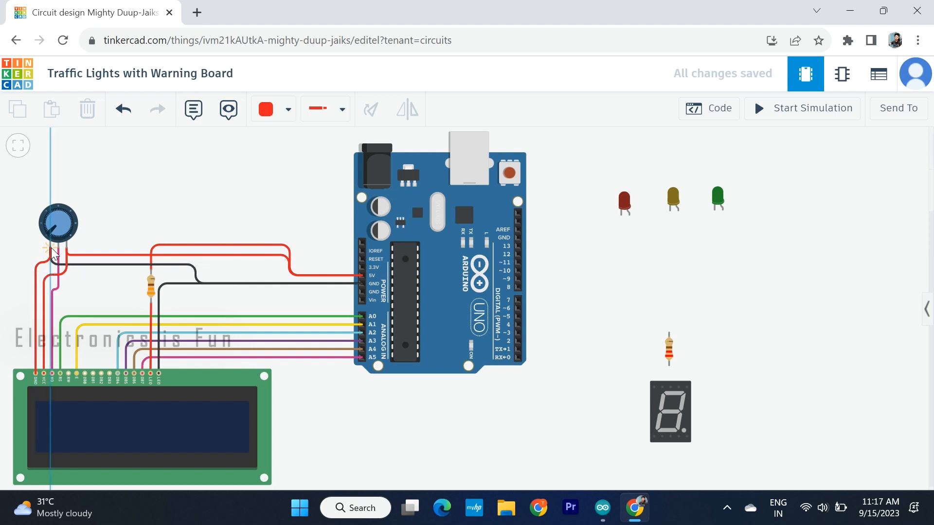
pyautogui.click(51, 250)
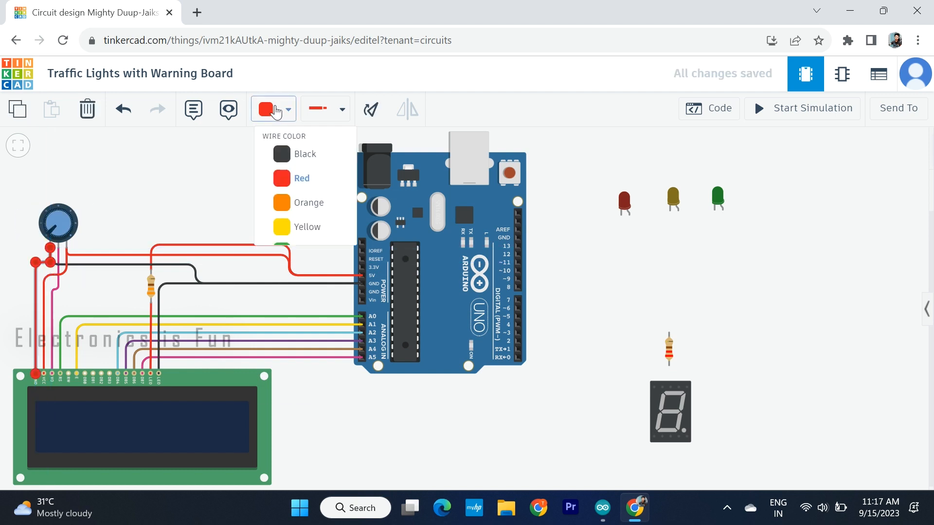
pyautogui.click(276, 112)
pyautogui.click(284, 156)
pyautogui.click(219, 188)
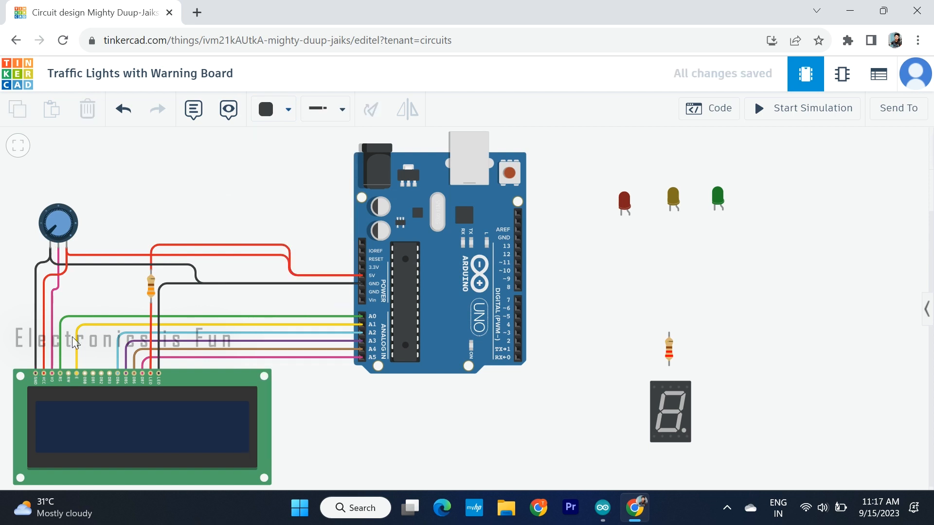
# Step: Wire the LCD's RW pin to the Arduino's lower power-header GND pin with a bent black wire
pyautogui.click(69, 374)
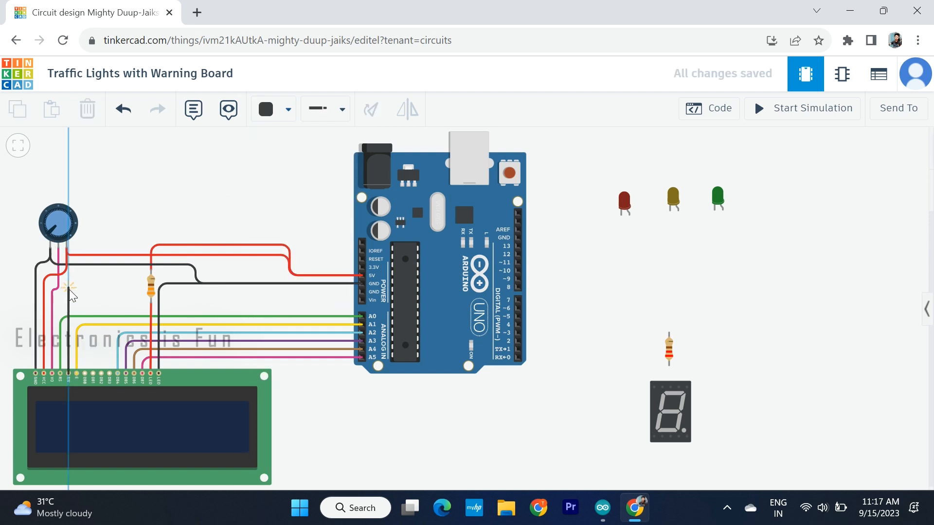
pyautogui.click(69, 303)
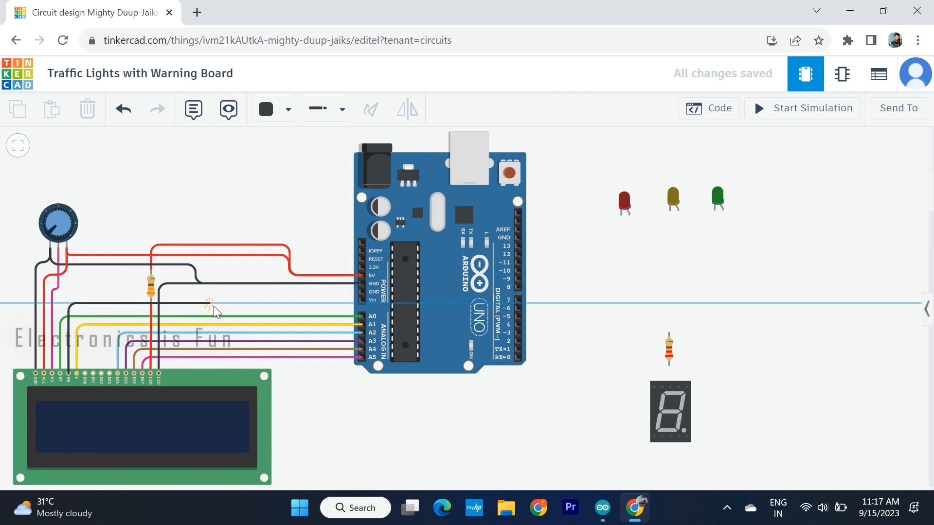
pyautogui.click(308, 304)
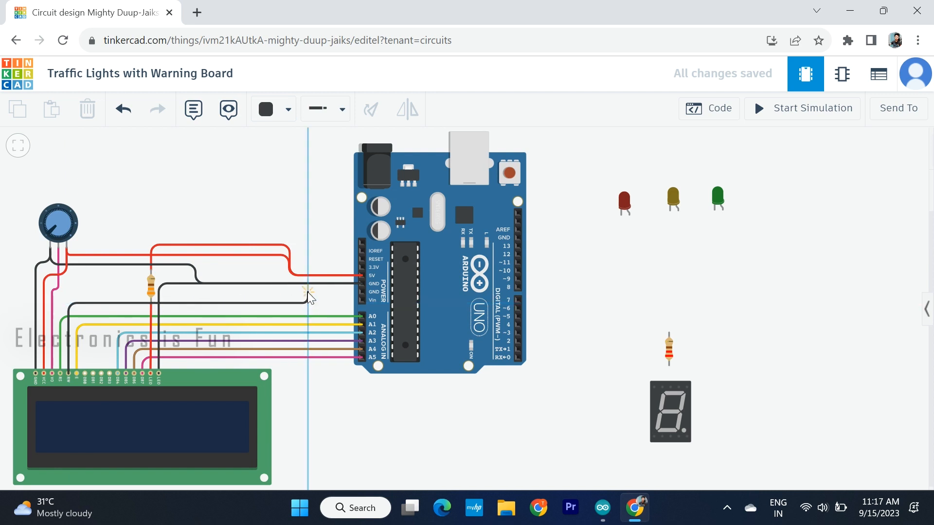
pyautogui.click(362, 292)
# Step: Place the 220 Ω resistor below the 7-segment display and wire its upper terminal to the display's lower Common pin
pyautogui.moveTo(669, 408); pyautogui.dragTo(714, 411)
pyautogui.moveTo(670, 360); pyautogui.dragTo(721, 470)
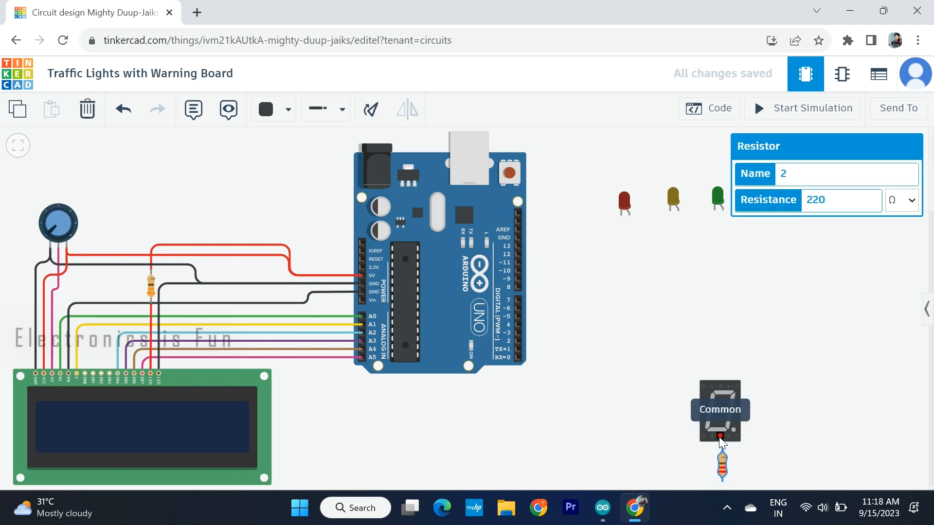
pyautogui.click(720, 437)
pyautogui.click(720, 449)
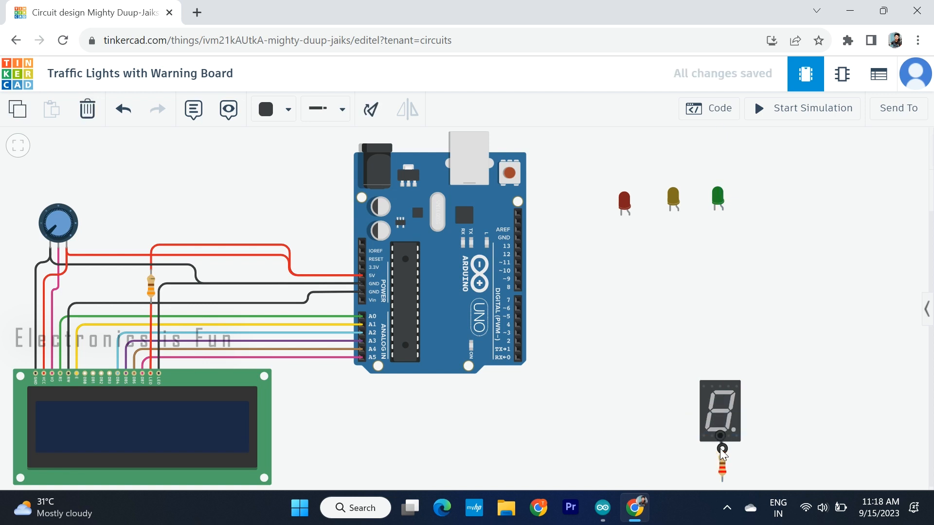
# Step: Move the 7-segment display up and align the 220 Ω resistor vertically beneath its Common pin, leaving a gap between them
pyautogui.click(723, 466)
pyautogui.moveTo(721, 466); pyautogui.dragTo(723, 476)
pyautogui.moveTo(720, 419); pyautogui.dragTo(718, 369)
pyautogui.moveTo(720, 468); pyautogui.dragTo(722, 450)
pyautogui.click(785, 436)
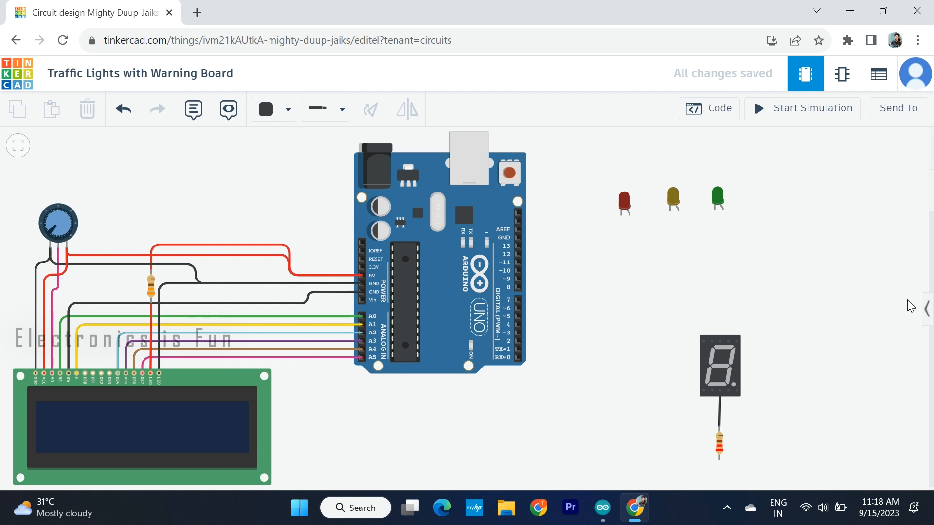
# Step: Add a resistor below the LEDs and set its resistance to 330 Ω
pyautogui.click(927, 311)
pyautogui.moveTo(771, 238); pyautogui.dragTo(648, 290)
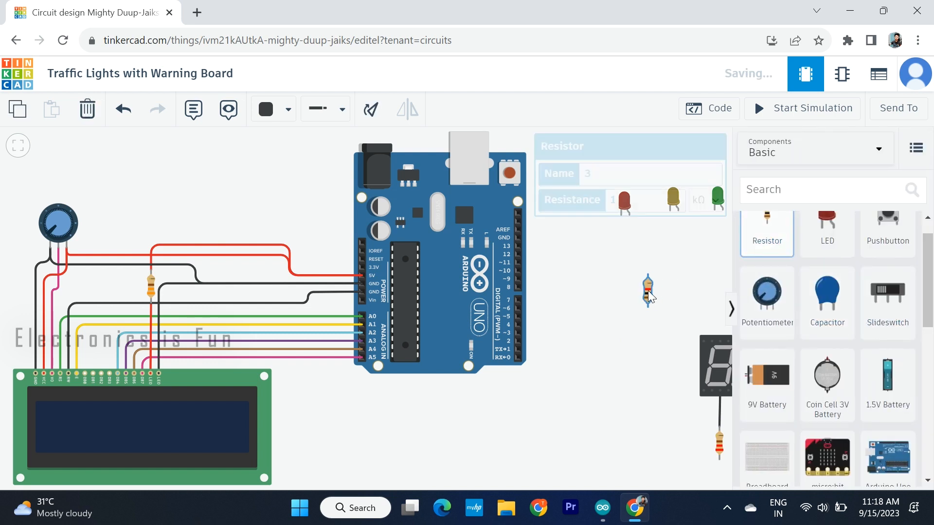
pyautogui.click(730, 310)
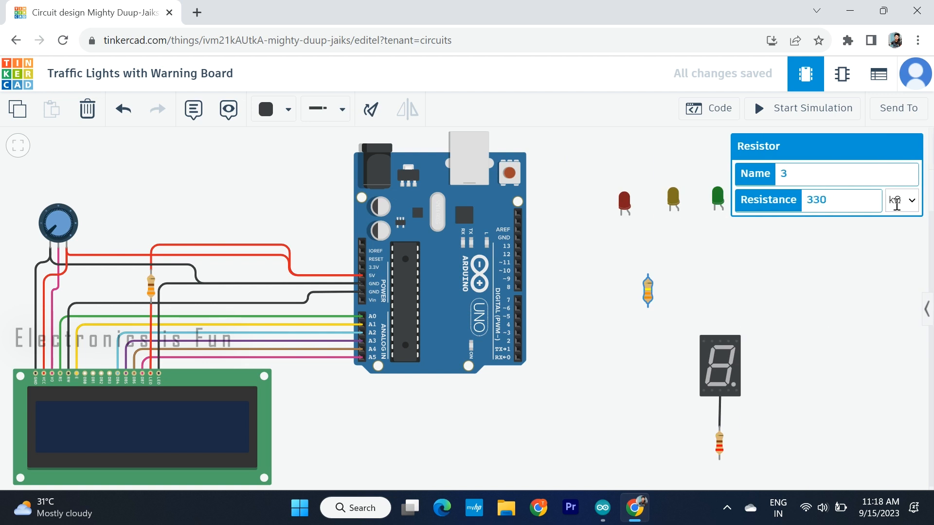
pyautogui.click(854, 201)
pyautogui.write('330')
pyautogui.click(902, 200)
pyautogui.click(898, 278)
pyautogui.click(832, 284)
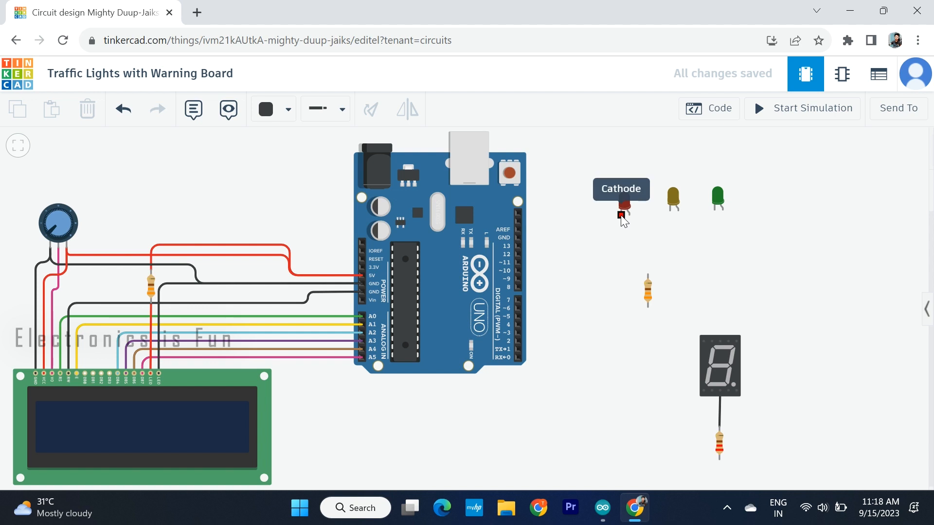
# Step: Move the 330 Ω resistor toward the Arduino and space the red, yellow and green LEDs farther apart in a row
pyautogui.moveTo(645, 294); pyautogui.dragTo(586, 290)
pyautogui.moveTo(555, 243); pyautogui.dragTo(578, 340)
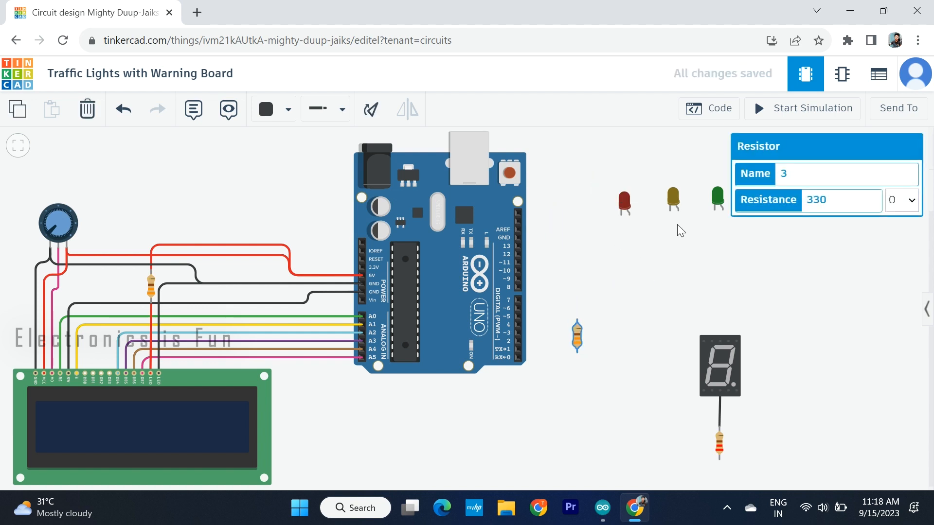
pyautogui.click(741, 239)
pyautogui.moveTo(718, 198); pyautogui.dragTo(728, 196)
pyautogui.click(696, 260)
pyautogui.moveTo(696, 261); pyautogui.dragTo(645, 291)
pyautogui.click(675, 224)
pyautogui.moveTo(676, 224); pyautogui.dragTo(719, 227)
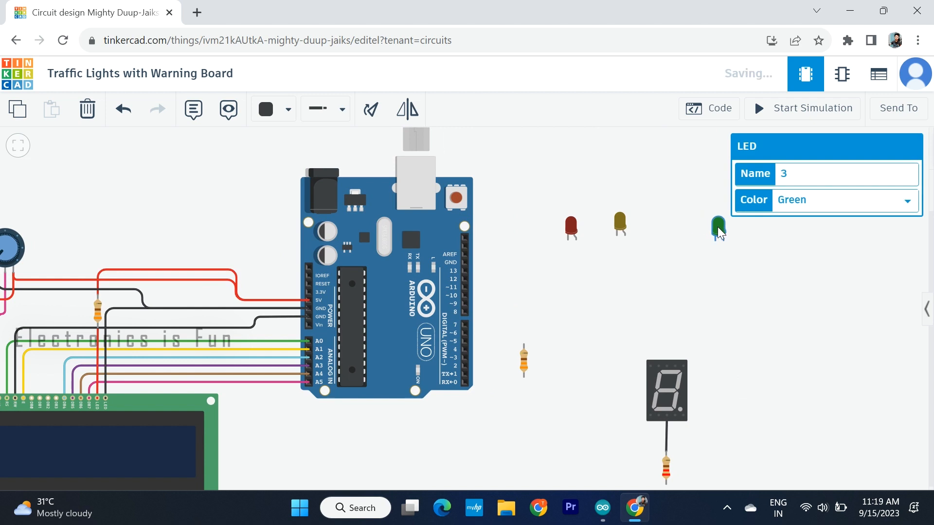
pyautogui.moveTo(625, 223); pyautogui.dragTo(734, 221)
pyautogui.moveTo(574, 227); pyautogui.dragTo(608, 225)
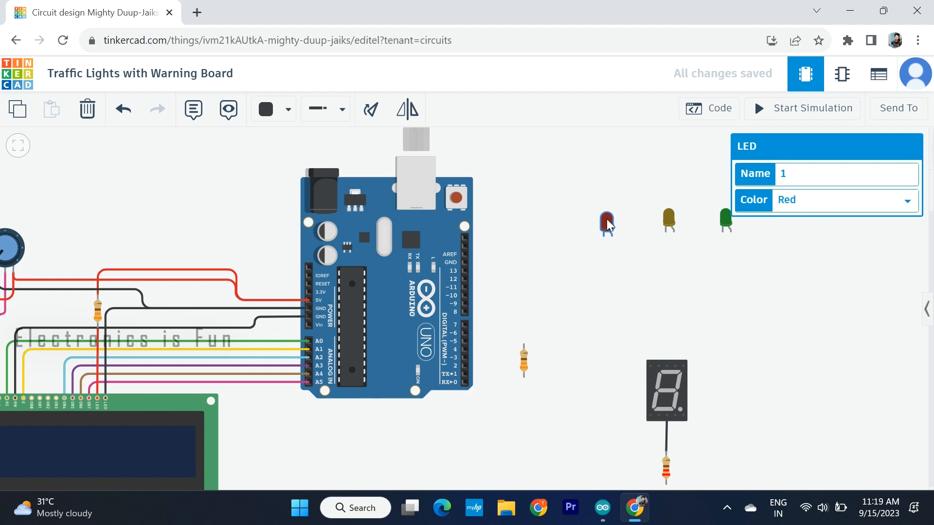
pyautogui.click(607, 280)
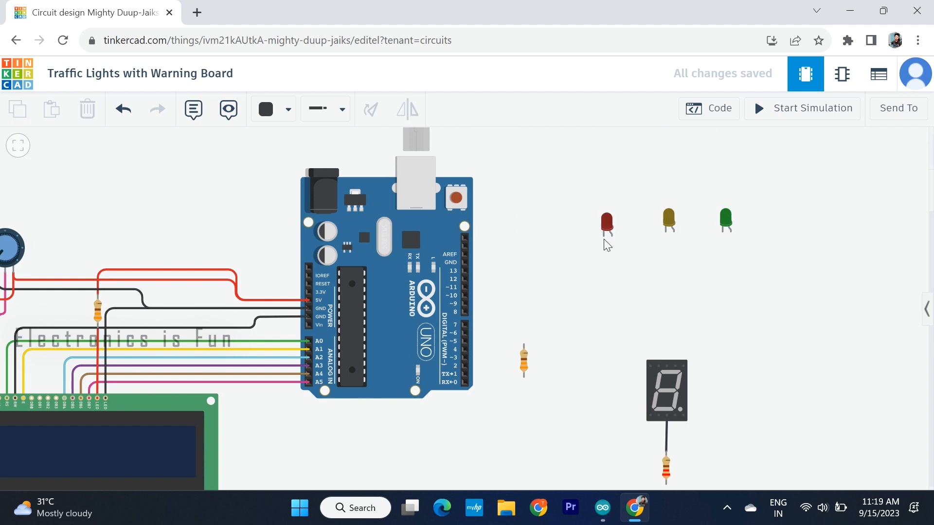
# Step: Move the 330 Ω resistor beside the Arduino's digital-side GND pin and rotate it to horizontal
pyautogui.moveTo(525, 369); pyautogui.dragTo(518, 255)
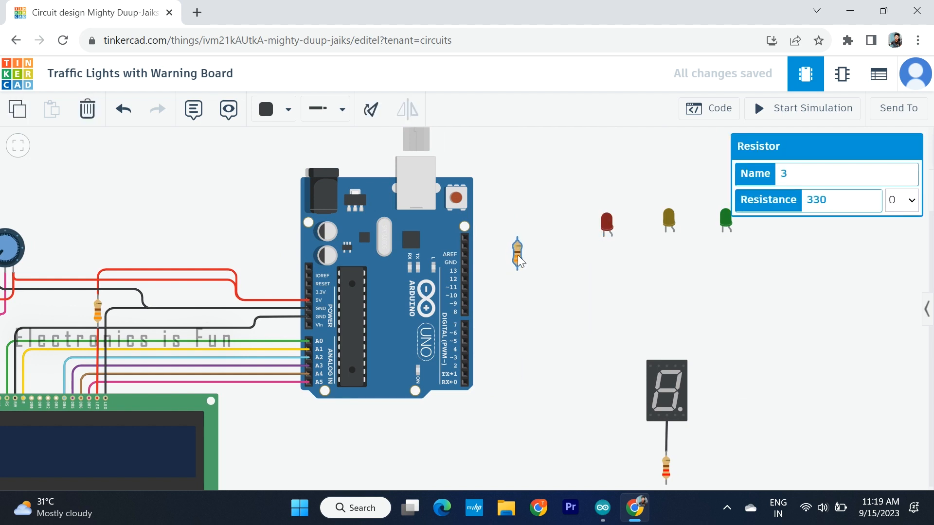
pyautogui.click(371, 110)
pyautogui.click(372, 110)
pyautogui.click(371, 110)
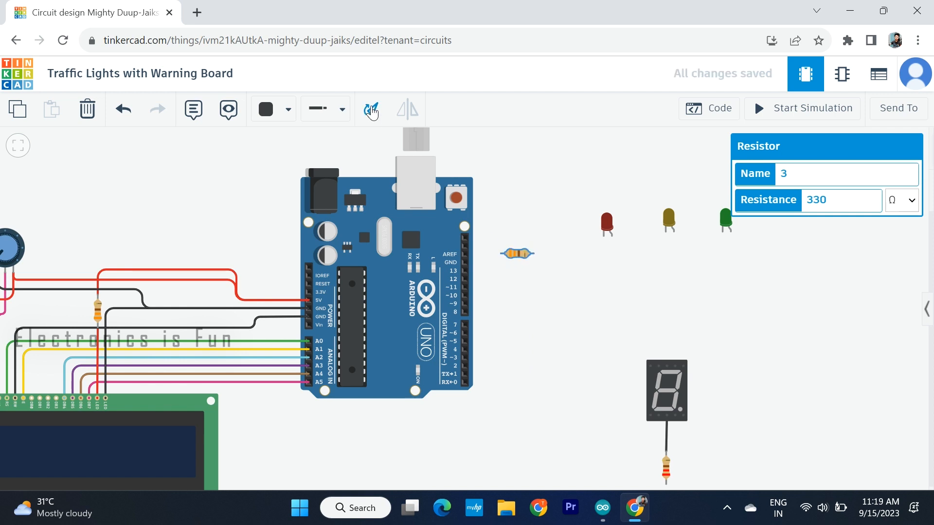
pyautogui.moveTo(517, 258); pyautogui.dragTo(520, 262)
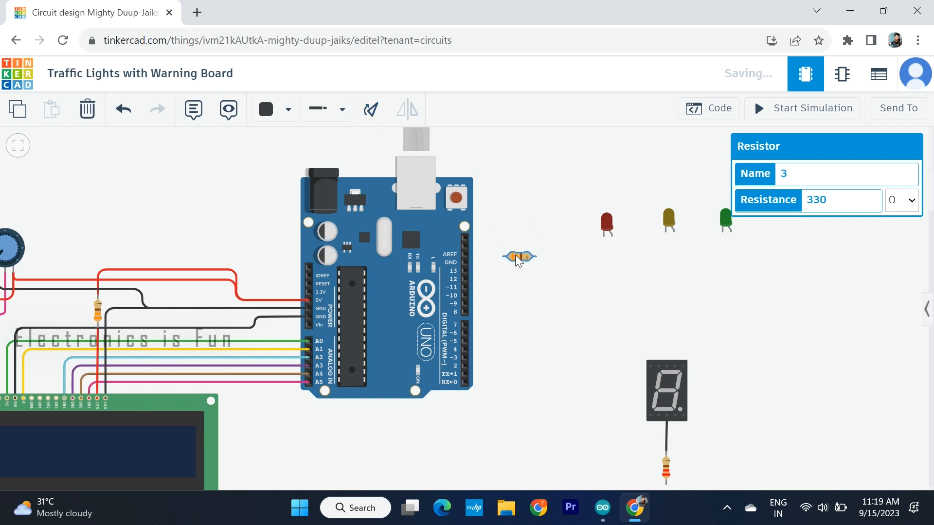
# Step: Wire the Arduino's digital-side GND pin to the 330 Ω resistor's left terminal, and its right terminal to the green LED's cathode
pyautogui.click(464, 262)
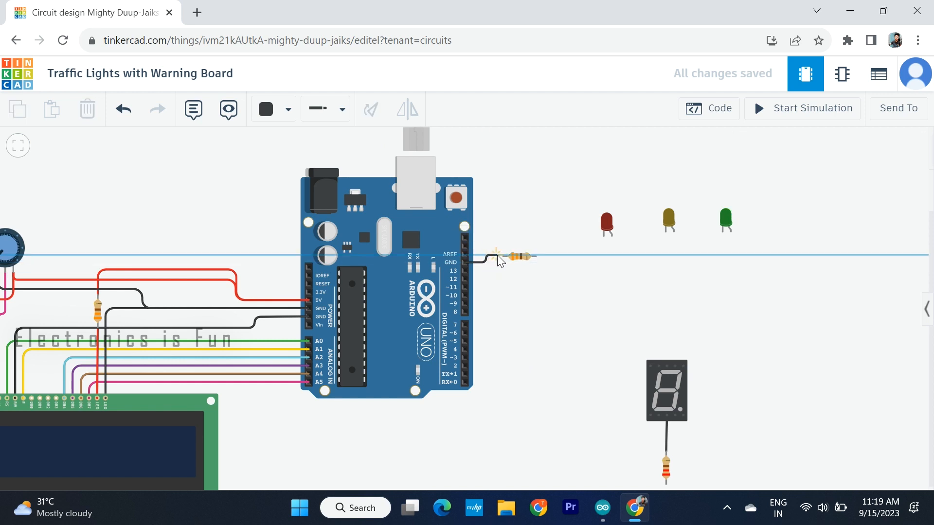
pyautogui.click(505, 257)
pyautogui.click(536, 256)
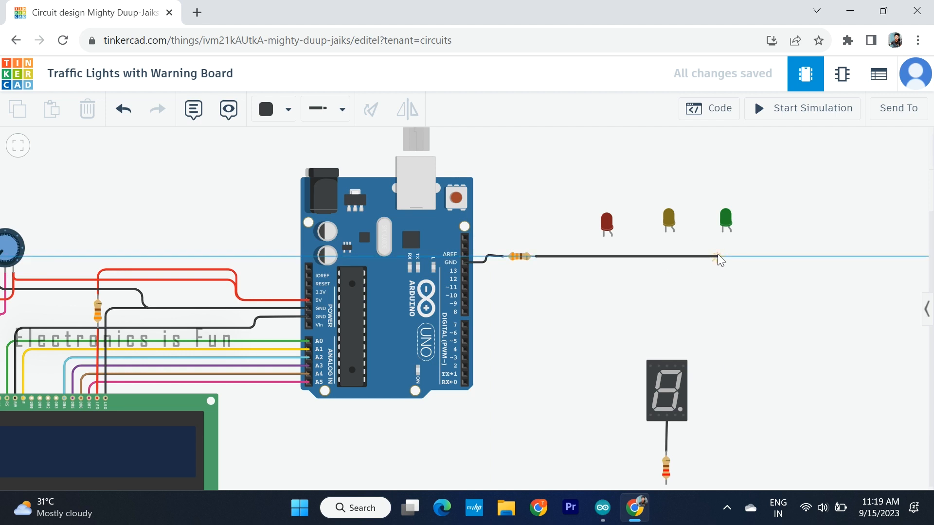
pyautogui.click(724, 232)
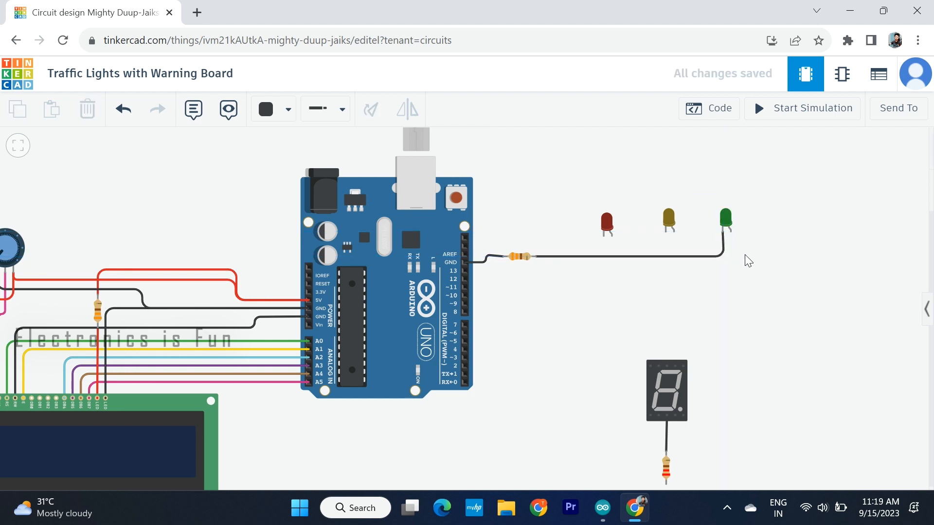
# Step: Wire the yellow LED's cathode to the 330 Ω resistor's right terminal with a bent black wire
pyautogui.click(667, 230)
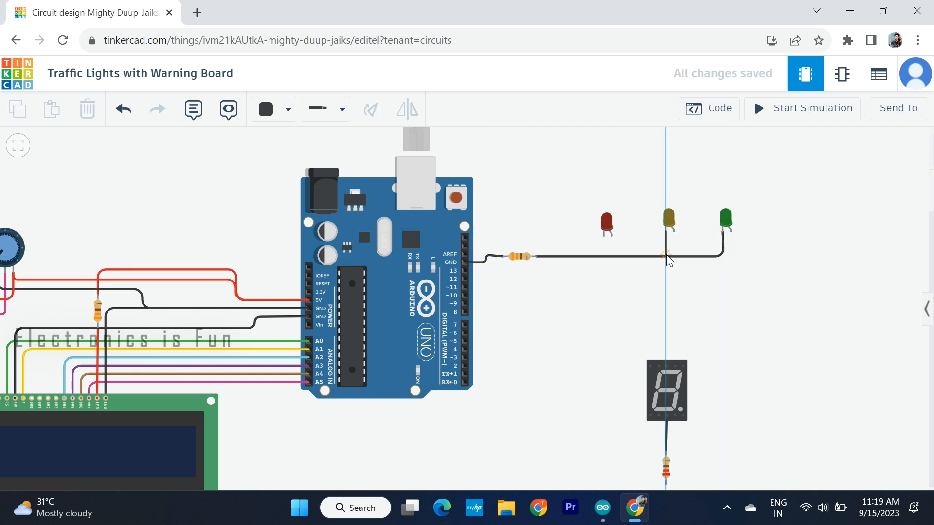
pyautogui.click(667, 258)
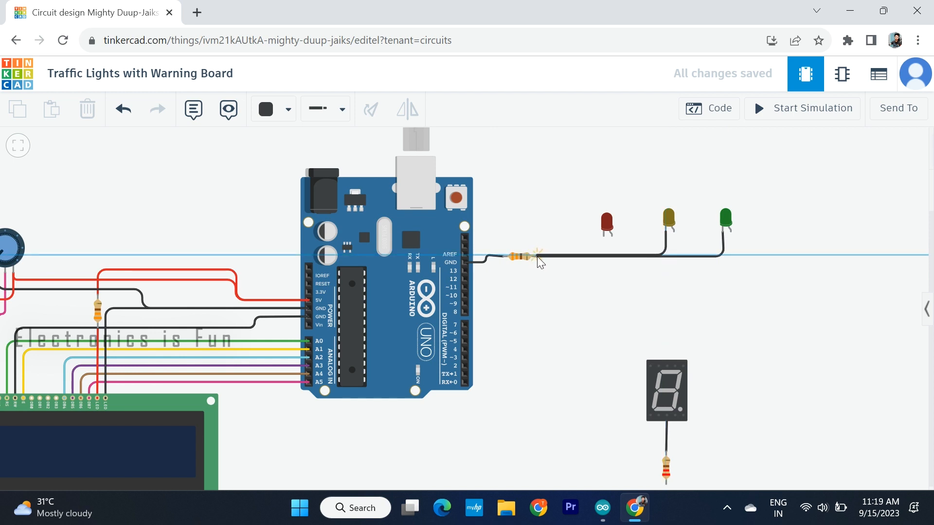
pyautogui.click(536, 256)
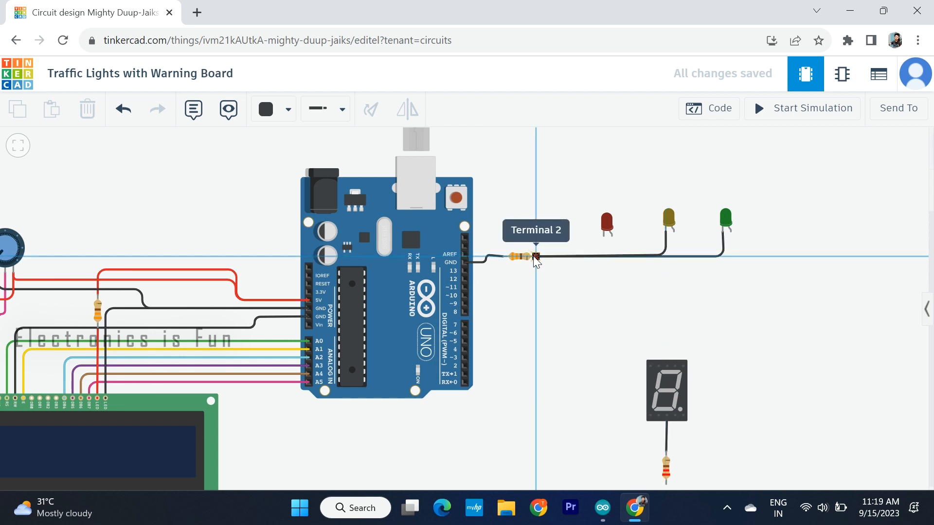
# Step: Wire the red LED's cathode to the 330 Ω resistor's right terminal in black, and straighten the yellow LED's cathode wire
pyautogui.click(604, 235)
pyautogui.click(603, 256)
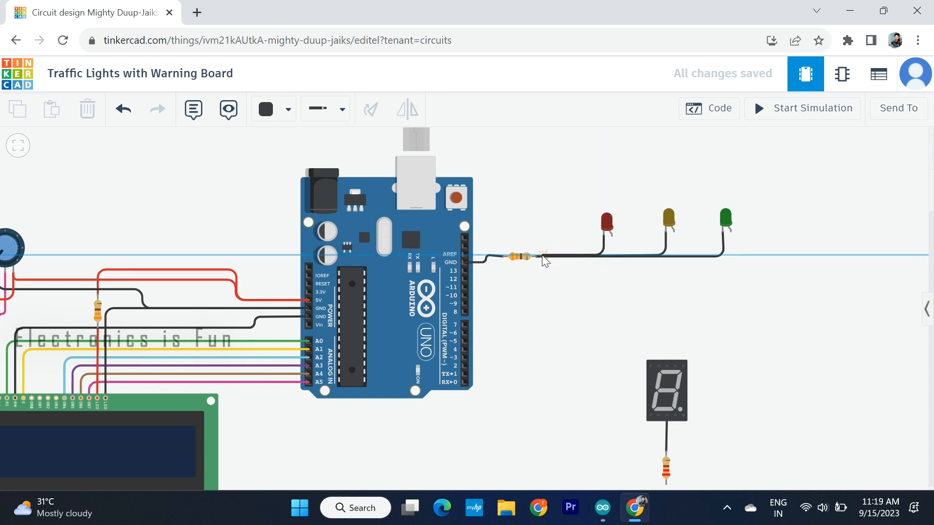
pyautogui.click(536, 257)
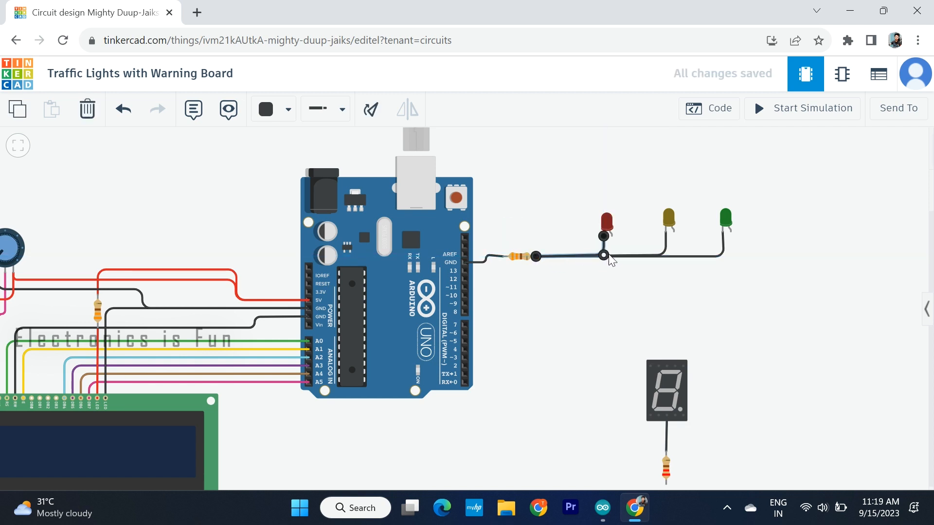
pyautogui.click(614, 306)
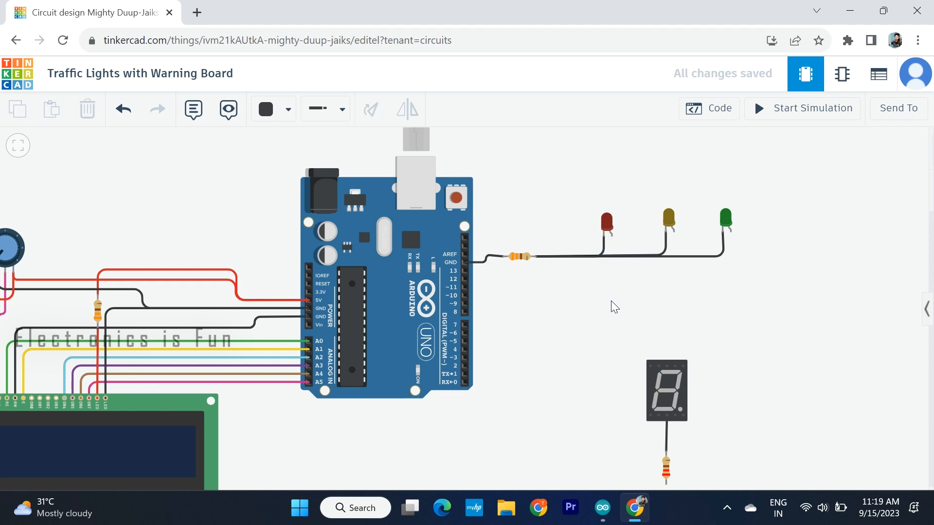
pyautogui.click(668, 255)
pyautogui.click(666, 257)
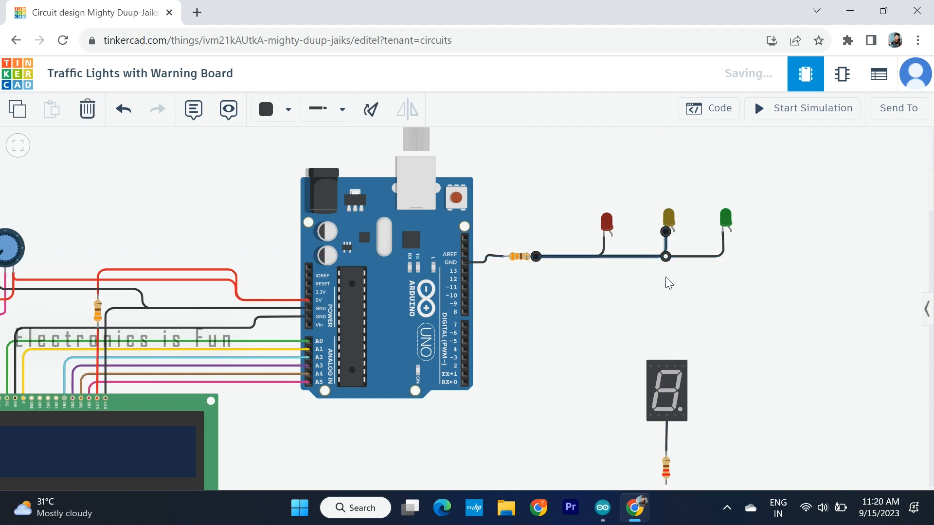
# Step: Wire Arduino pin 13 to the red LED's anode with a bent wire and colour it red
pyautogui.click(465, 270)
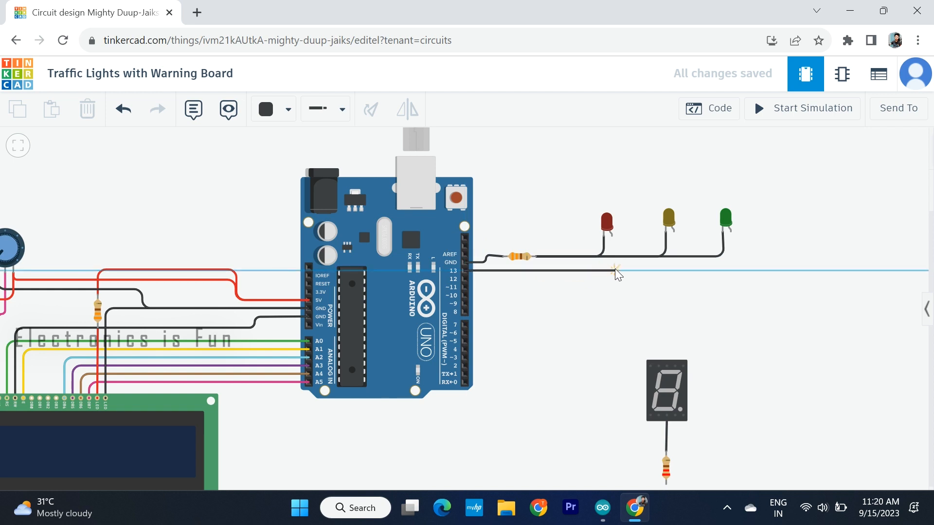
pyautogui.click(612, 271)
pyautogui.click(612, 236)
pyautogui.click(613, 272)
pyautogui.click(272, 110)
pyautogui.click(280, 184)
pyautogui.click(219, 186)
# Step: Wire Arduino pin 12 to the yellow LED's anode, straighten the corner, and colour the wire yellow
pyautogui.click(465, 278)
pyautogui.click(678, 279)
pyautogui.click(674, 232)
pyautogui.moveTo(676, 279); pyautogui.dragTo(680, 283)
pyautogui.click(274, 113)
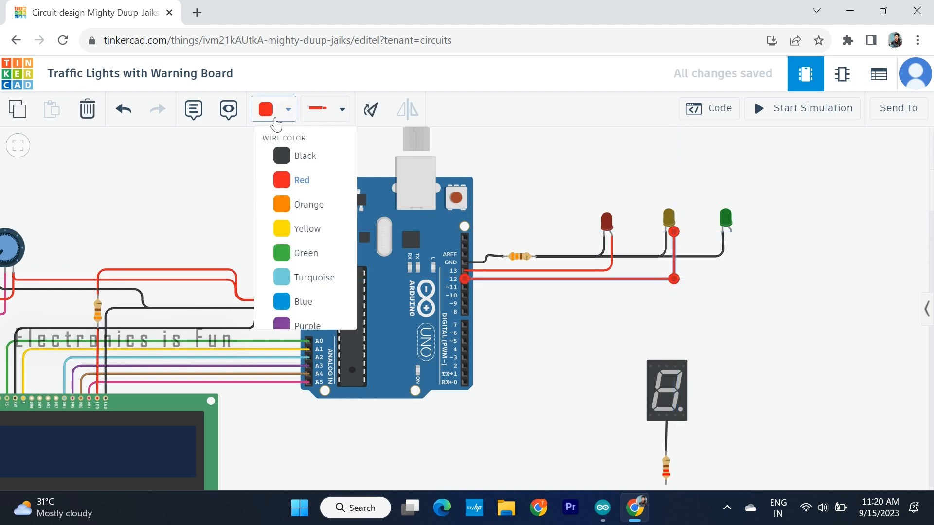
pyautogui.click(283, 227)
# Step: Wire Arduino pin 11 to the green LED's anode with a right-angle bend and colour the wire green
pyautogui.click(465, 287)
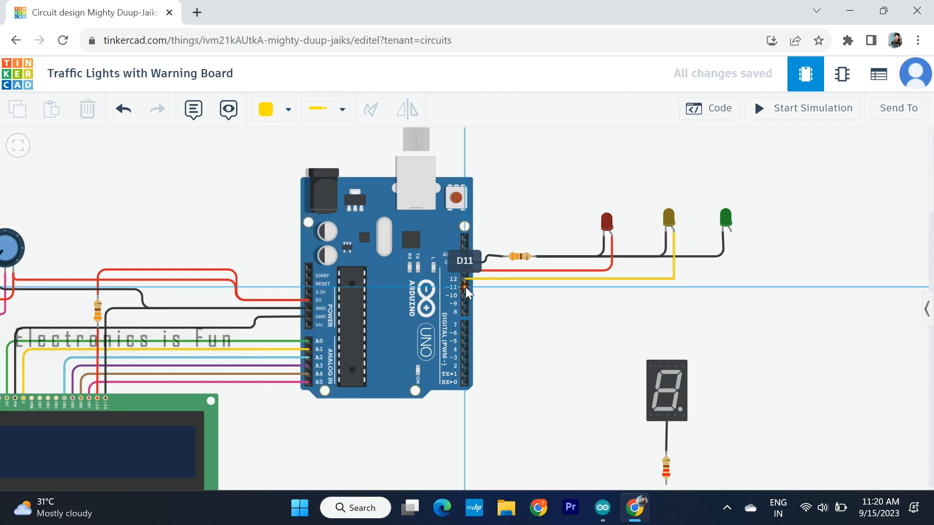
pyautogui.click(738, 288)
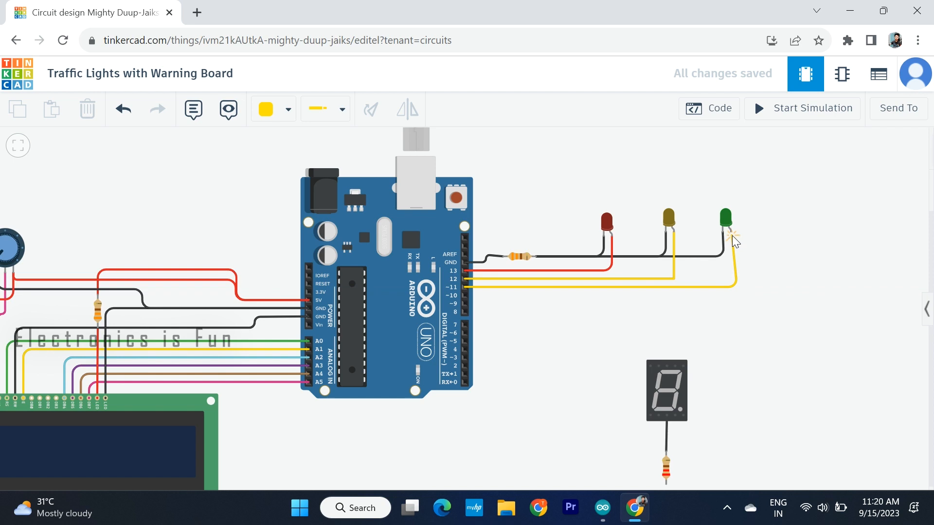
pyautogui.click(731, 232)
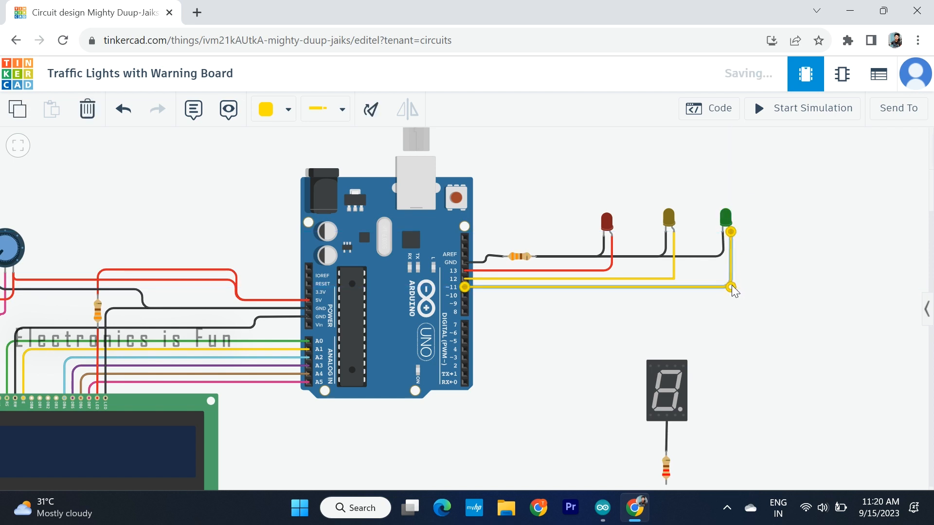
pyautogui.click(266, 109)
pyautogui.click(294, 264)
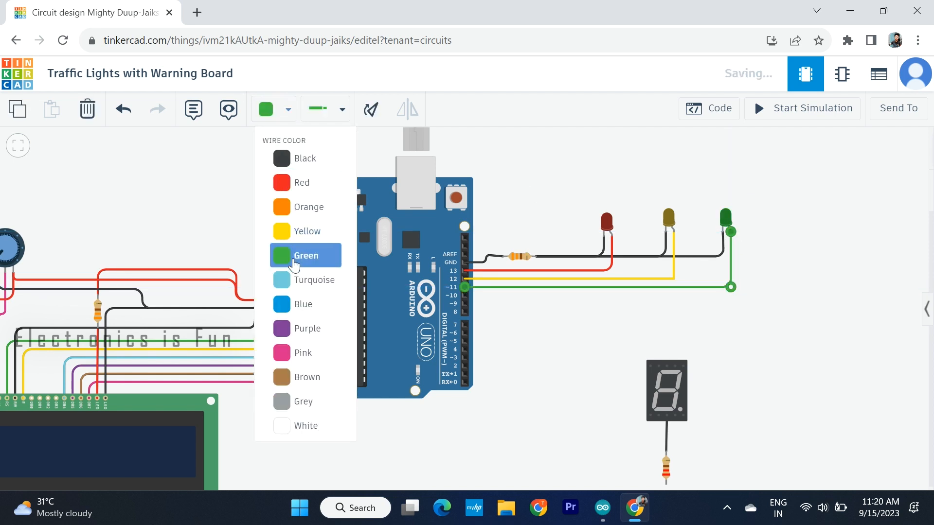
pyautogui.click(226, 228)
# Step: Shift the 7-segment display slightly down, closer to its resistor
pyautogui.moveTo(569, 444); pyautogui.dragTo(623, 412)
pyautogui.moveTo(726, 359); pyautogui.dragTo(726, 375)
pyautogui.click(816, 388)
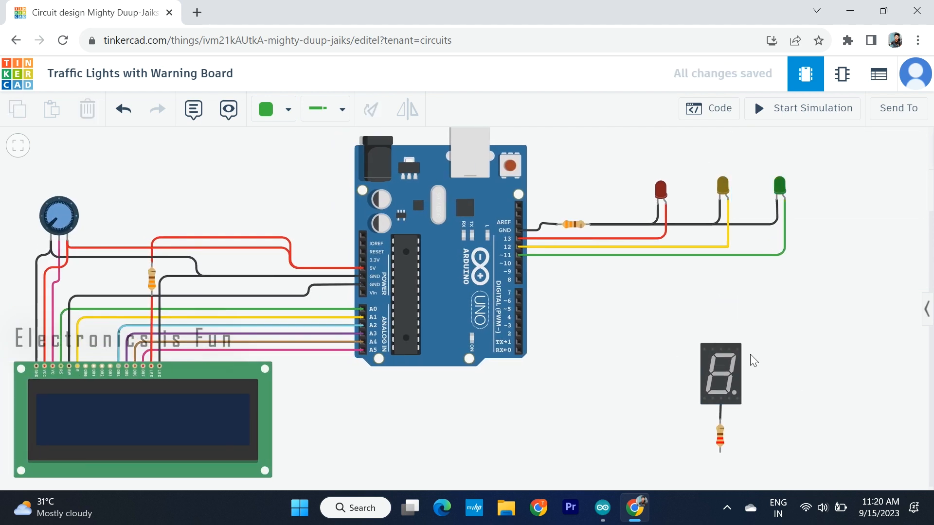
# Step: Wire the 7-segment display's A pin to Arduino pin 2 in green, lower the display slightly, and straighten the wire's corner
pyautogui.click(728, 346)
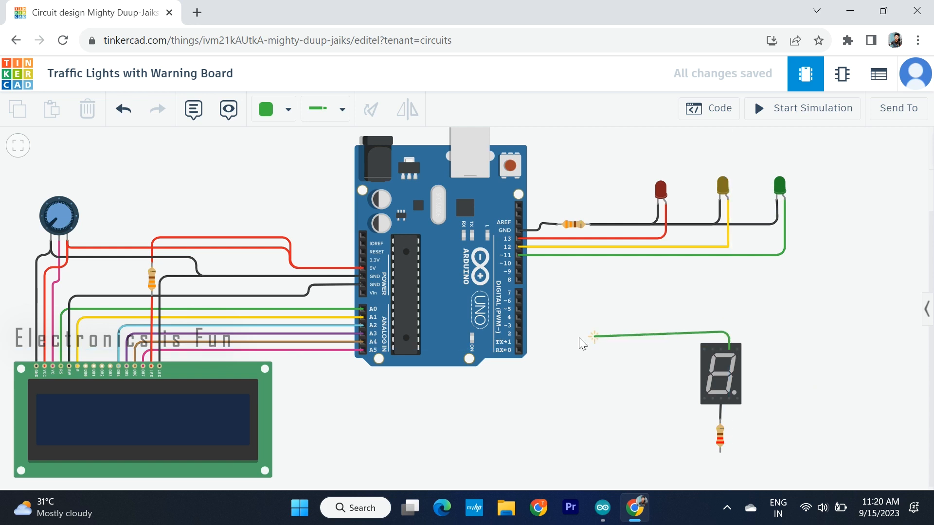
pyautogui.click(518, 334)
pyautogui.moveTo(722, 368); pyautogui.dragTo(723, 379)
pyautogui.click(783, 378)
pyautogui.click(728, 335)
pyautogui.moveTo(731, 331); pyautogui.dragTo(731, 334)
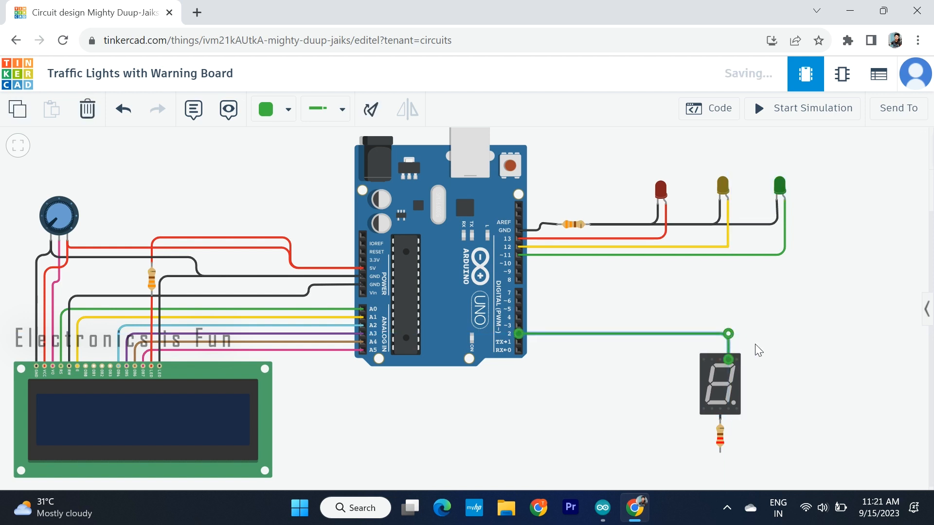
pyautogui.click(764, 360)
# Step: Wire the 7-segment display's B pin to Arduino pin 3 with a bent wire and colour it yellow
pyautogui.click(736, 358)
pyautogui.click(737, 328)
pyautogui.click(519, 329)
pyautogui.click(519, 329)
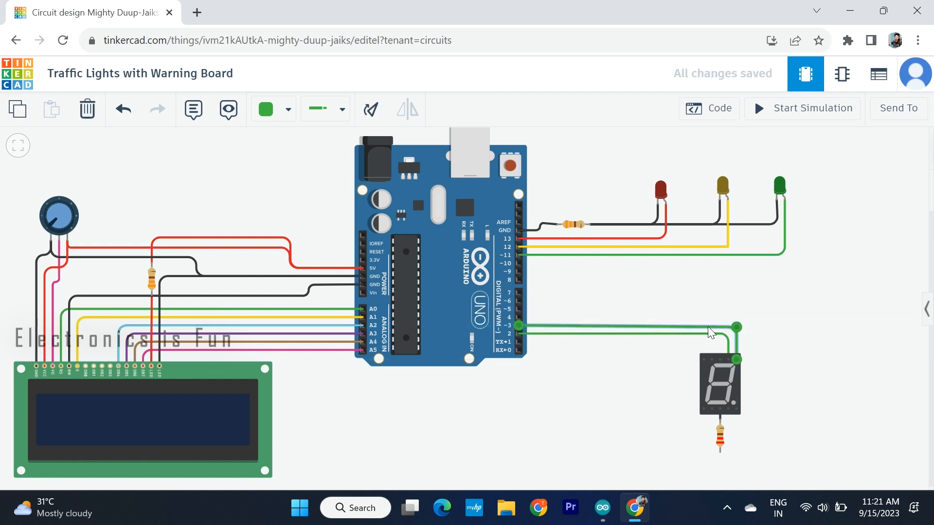
pyautogui.click(282, 109)
pyautogui.click(307, 231)
pyautogui.click(277, 211)
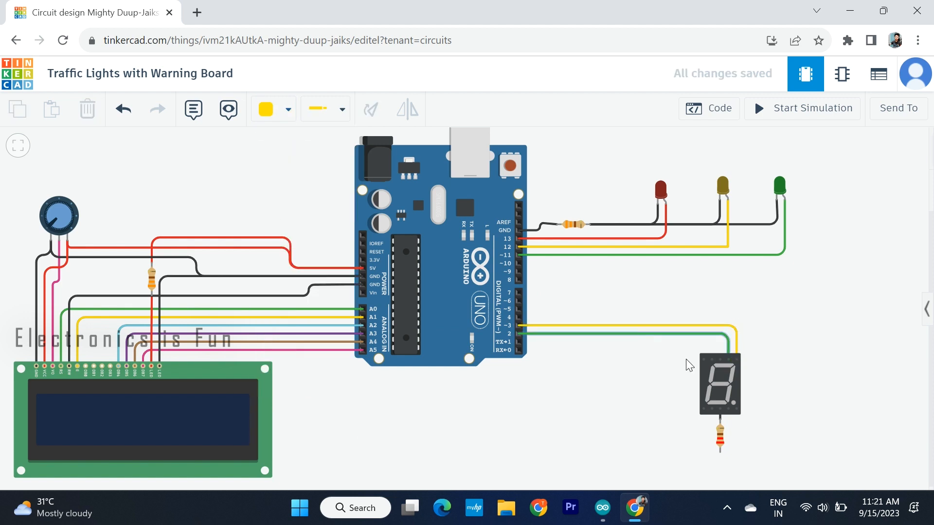
# Step: Wire the 7-segment display's C pin to Arduino pin 4, routing it below the resistor, and colour the wire orange
pyautogui.click(728, 411)
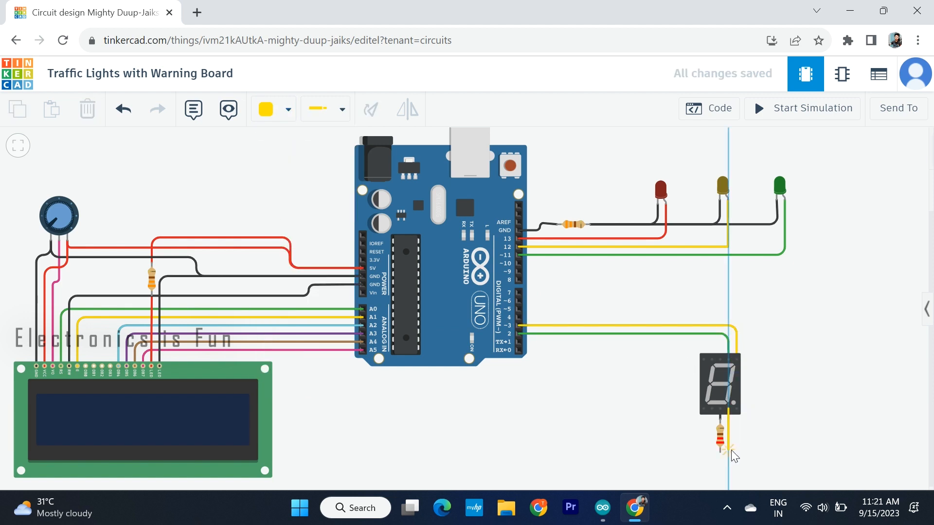
pyautogui.click(728, 475)
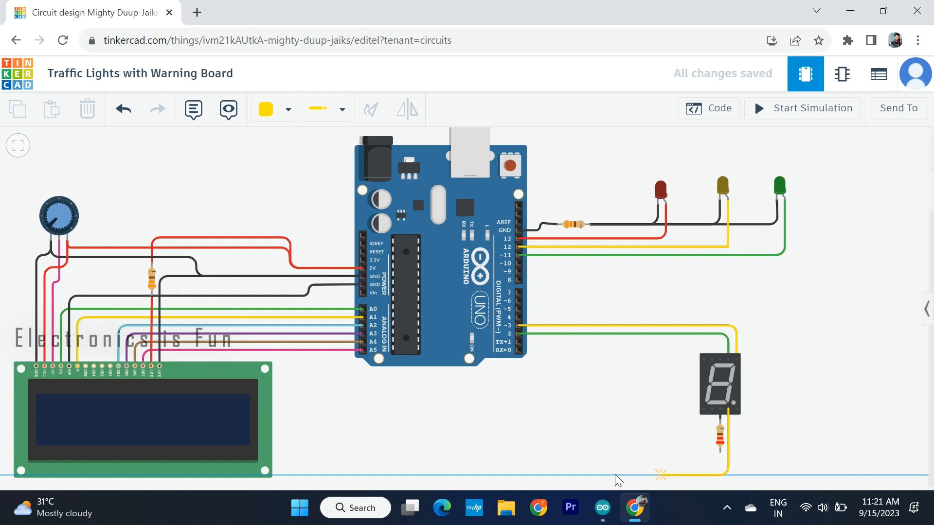
pyautogui.click(562, 475)
pyautogui.click(561, 316)
pyautogui.click(519, 317)
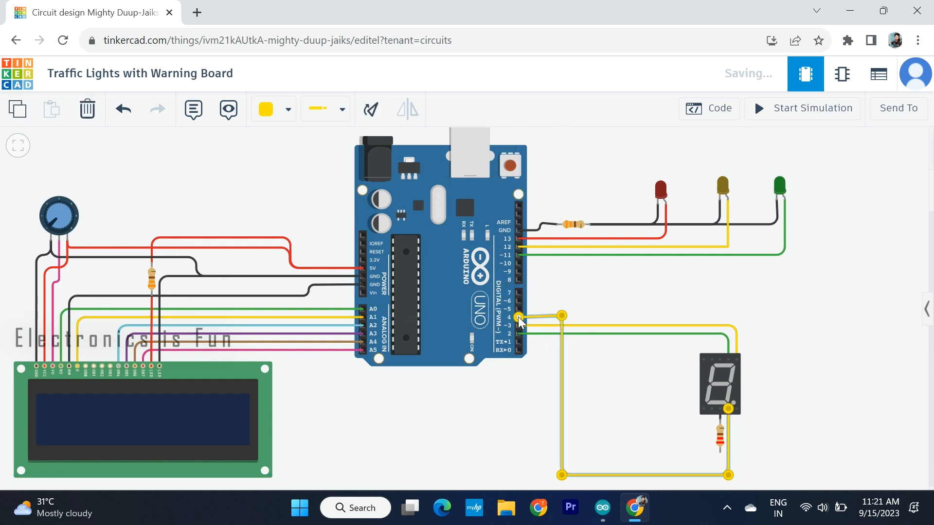
pyautogui.click(270, 108)
pyautogui.click(286, 209)
pyautogui.click(268, 189)
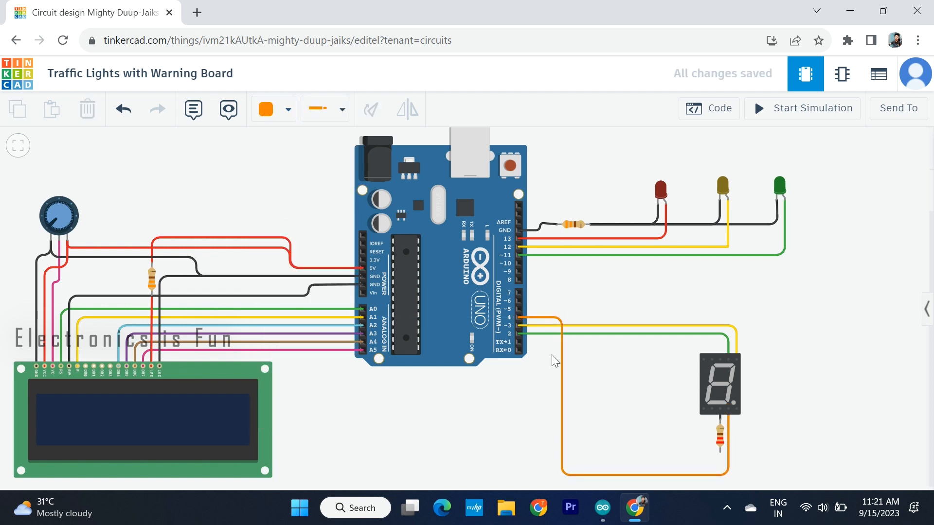
# Step: Wire the 7-segment display's D pin to Arduino pin 5, running inside the orange wire, and colour it turquoise
pyautogui.click(714, 409)
pyautogui.click(714, 469)
pyautogui.click(570, 470)
pyautogui.click(570, 310)
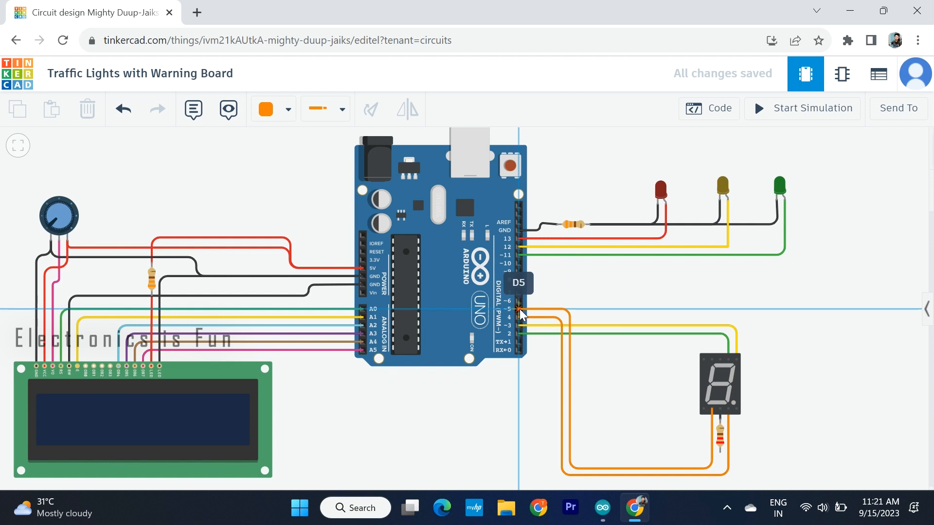
pyautogui.click(519, 309)
pyautogui.click(269, 115)
pyautogui.click(287, 278)
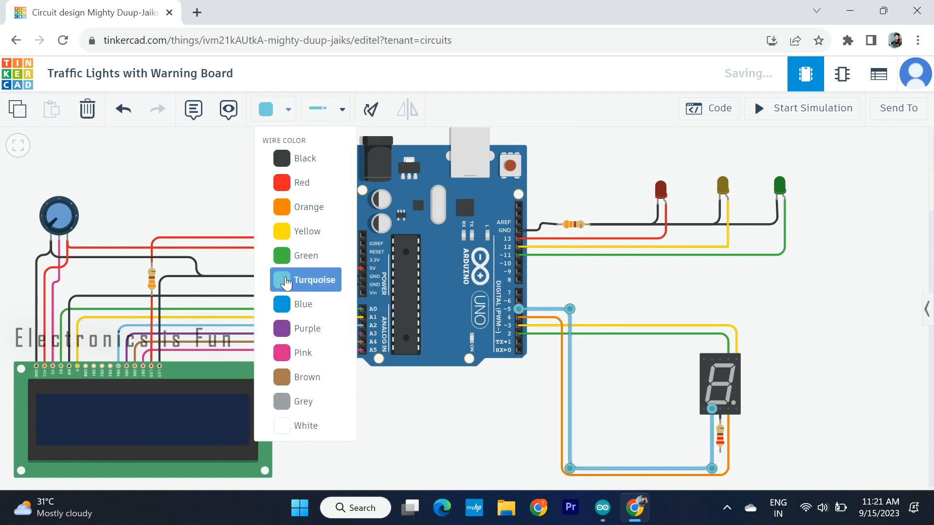
pyautogui.click(265, 186)
# Step: Wire the 7-segment display's E pin to Arduino pin 6 inside the turquoise wire, straighten the corner, and colour it pink
pyautogui.click(705, 409)
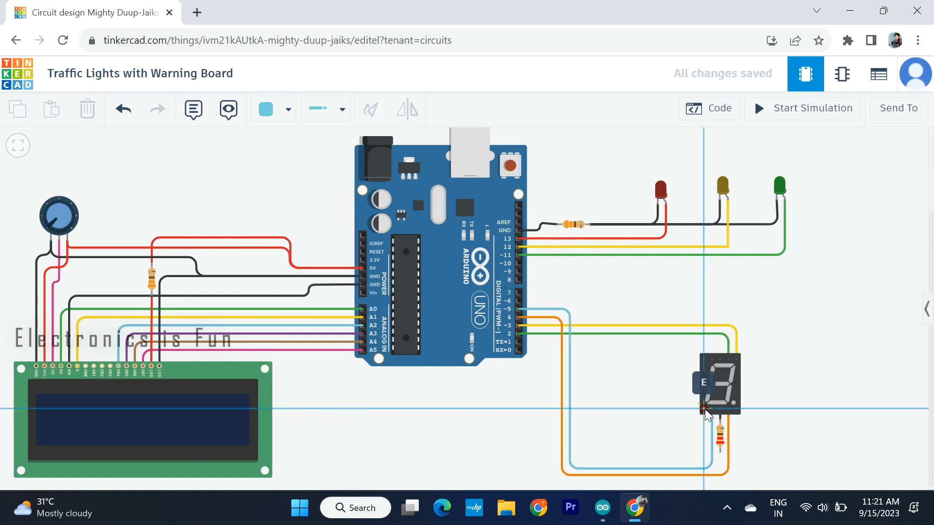
pyautogui.click(705, 460)
pyautogui.click(578, 460)
pyautogui.click(577, 305)
pyautogui.click(521, 302)
pyautogui.moveTo(575, 303); pyautogui.dragTo(575, 300)
pyautogui.click(266, 108)
pyautogui.click(283, 352)
pyautogui.click(276, 220)
# Step: Wire the 7-segment display's F pin to Arduino pin 7, straighten the corner, and colour the wire purple
pyautogui.click(713, 356)
pyautogui.moveTo(556, 295); pyautogui.dragTo(519, 293)
pyautogui.moveTo(713, 287); pyautogui.dragTo(712, 292)
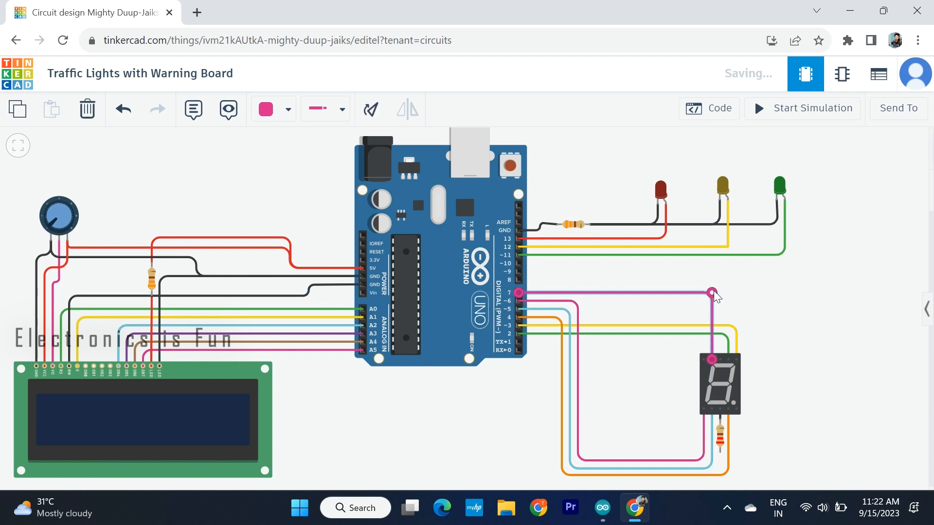
pyautogui.click(287, 109)
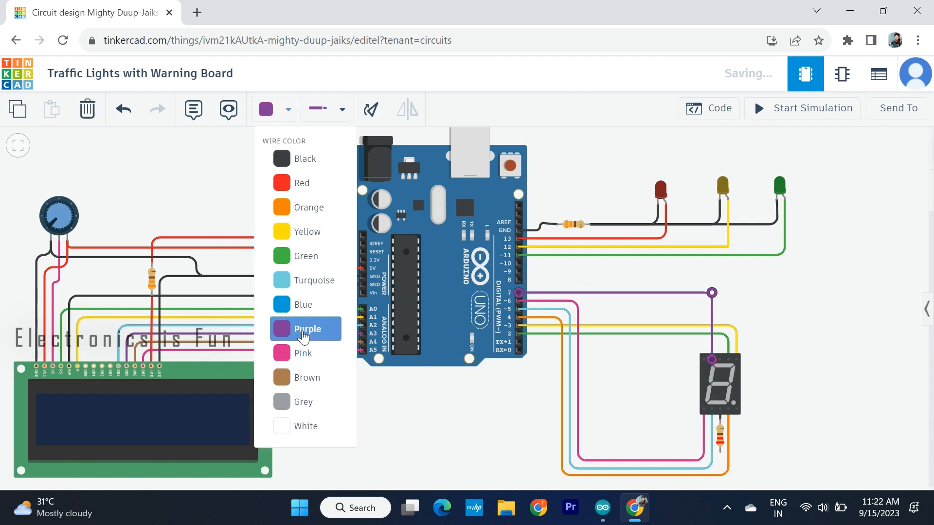
pyautogui.click(304, 328)
pyautogui.click(402, 438)
# Step: Wire the 7-segment display's G pin to Arduino pin 8, straighten the corner, and colour the wire brown
pyautogui.click(708, 361)
pyautogui.click(519, 281)
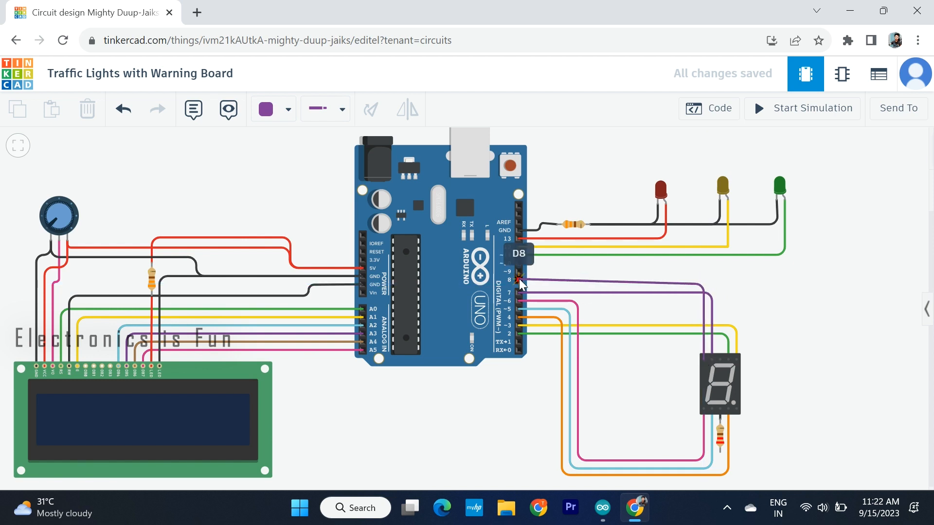
pyautogui.click(520, 280)
pyautogui.moveTo(704, 285); pyautogui.dragTo(704, 281)
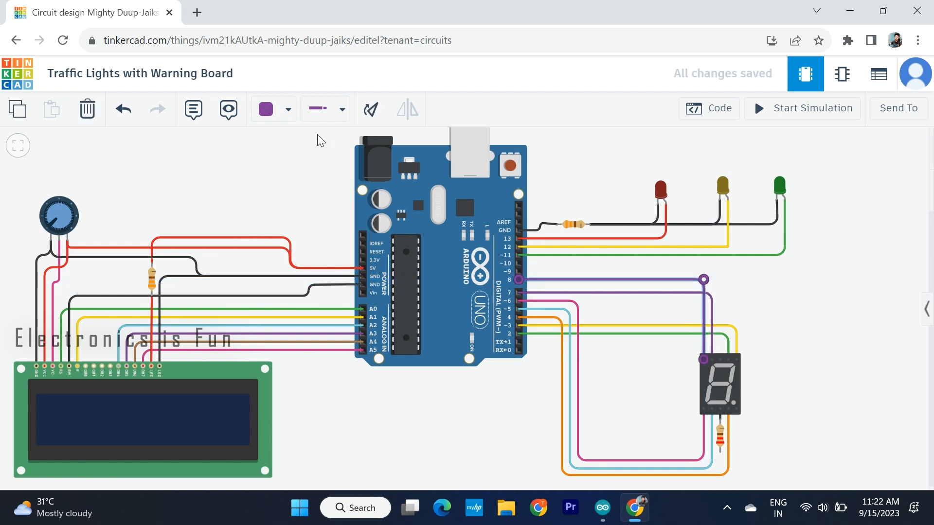
pyautogui.click(275, 109)
pyautogui.click(283, 387)
pyautogui.click(390, 437)
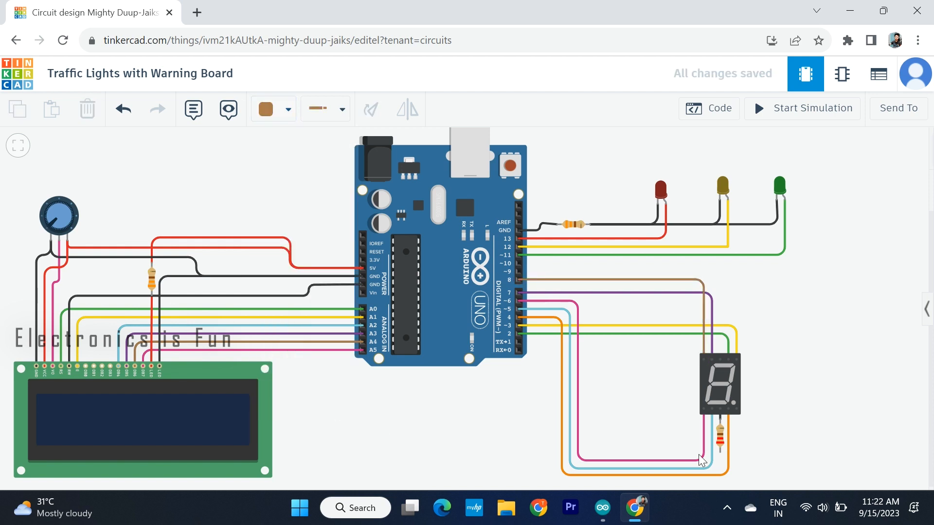
# Step: Wire the lower terminal of the display's resistor to the Arduino's second power-side GND, routed beneath the board, and colour it black
pyautogui.click(720, 451)
pyautogui.click(721, 482)
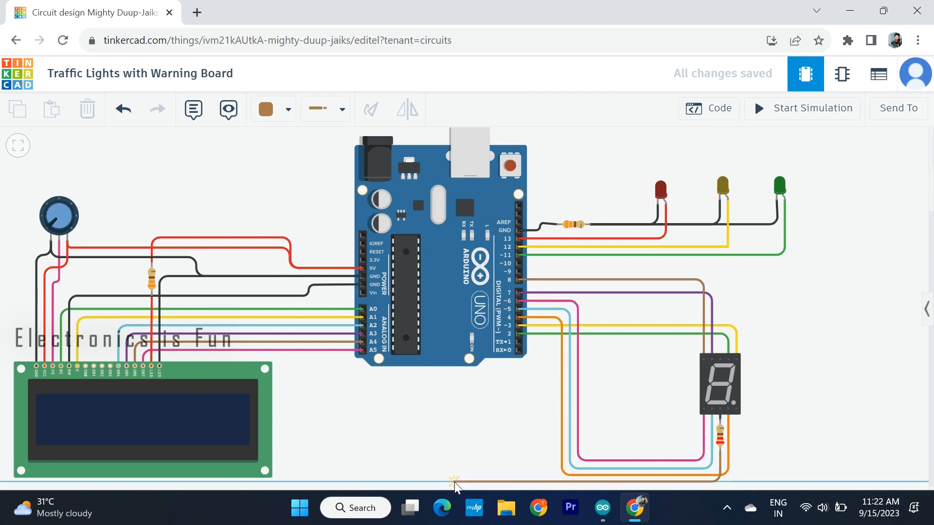
pyautogui.click(306, 483)
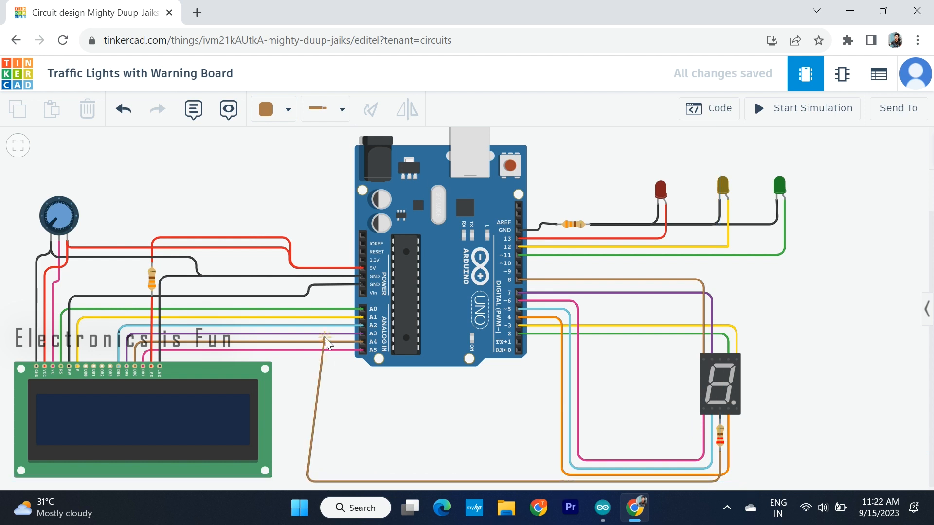
pyautogui.click(307, 286)
pyautogui.click(363, 285)
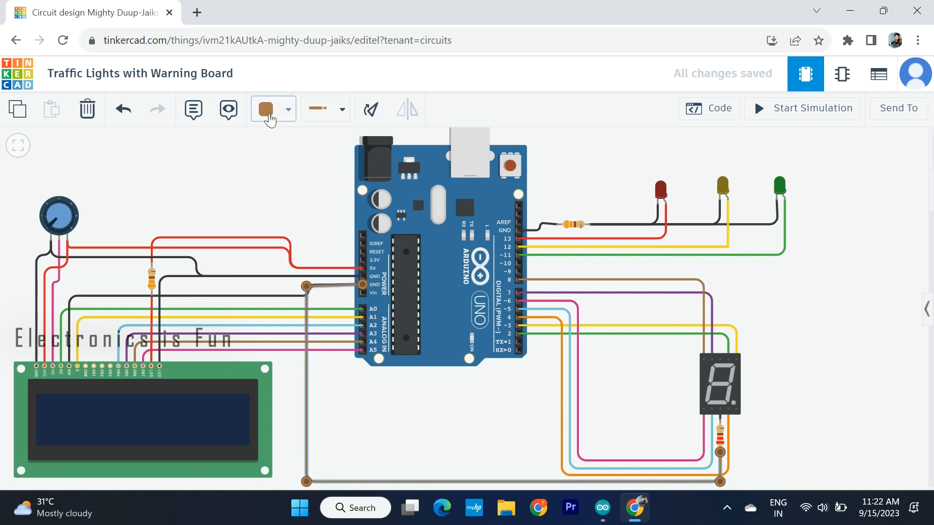
pyautogui.click(271, 119)
pyautogui.click(280, 153)
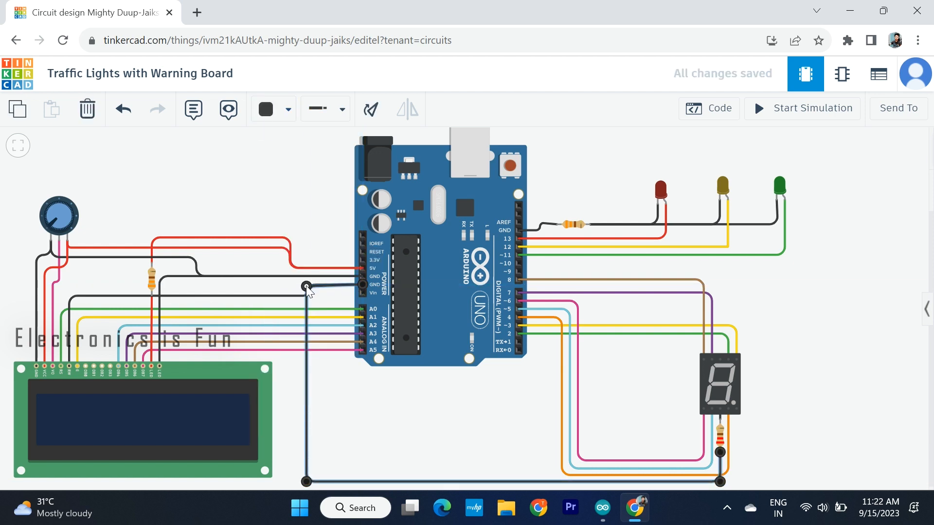
pyautogui.click(315, 197)
pyautogui.moveTo(392, 406); pyautogui.dragTo(419, 398)
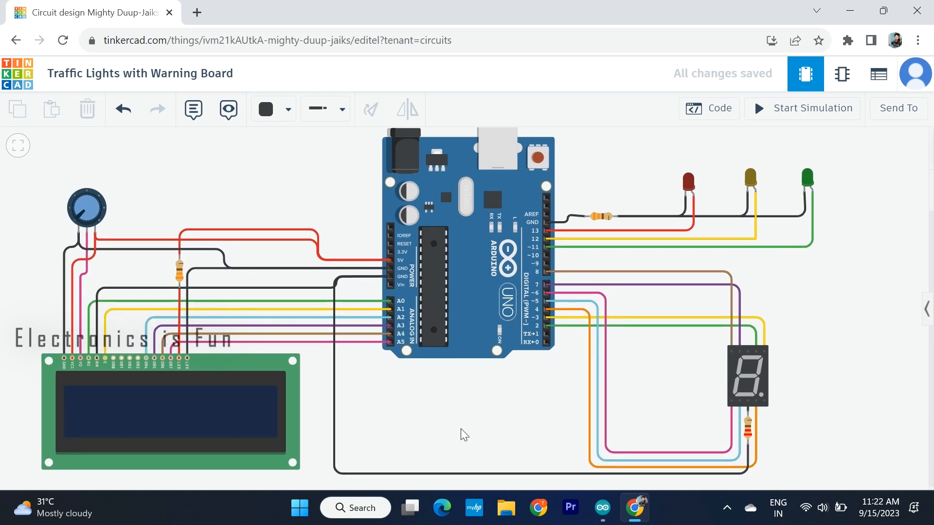
# Step: Copy the entire traffic_lights_warn sketch from the Arduino IDE and return to the Tinkercad circuit
pyautogui.click(602, 508)
pyautogui.hotkey('ctrl', 'a')
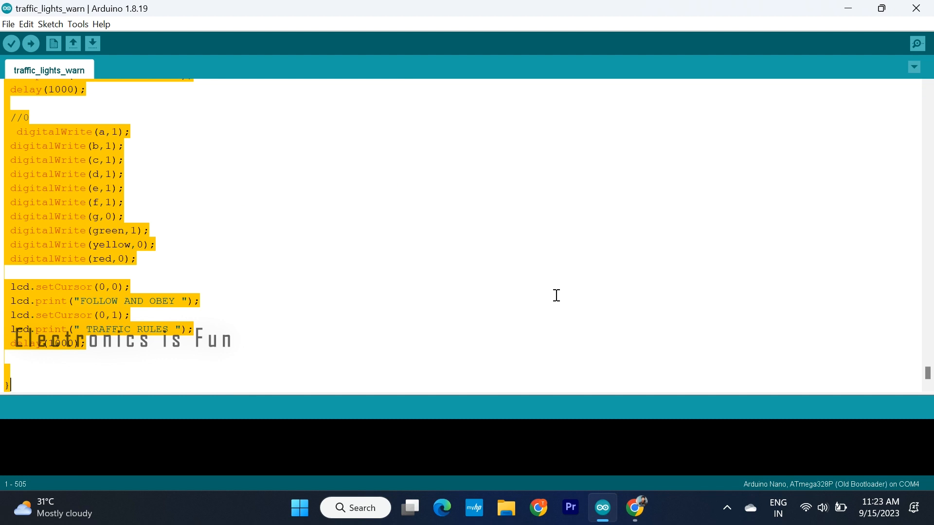
pyautogui.click(635, 508)
# Step: Open the circuit's code editor and change it from Blocks to Text mode, accepting the loss of the blocks
pyautogui.click(722, 109)
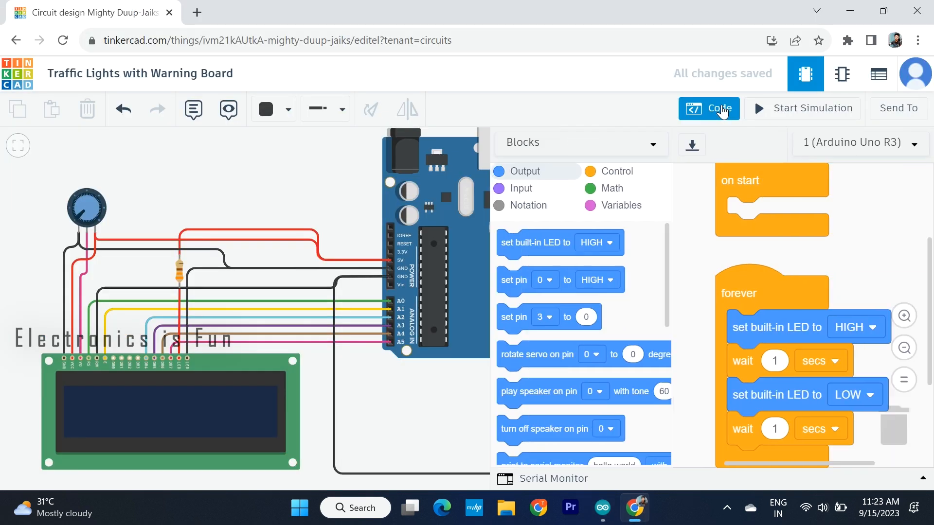
pyautogui.click(612, 146)
pyautogui.click(562, 199)
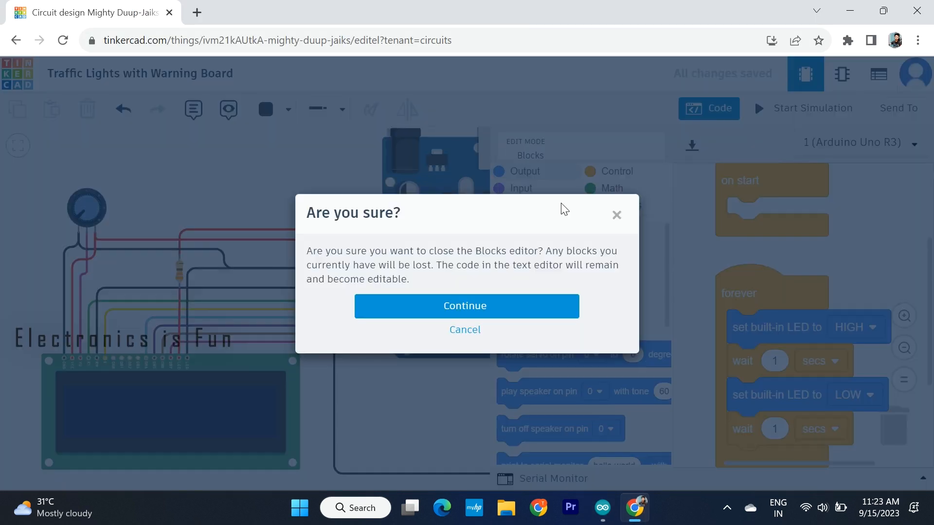
pyautogui.click(489, 311)
# Step: Replace all of the default C++ code with the copied traffic_lights_warn sketch
pyautogui.hotkey('ctrl', 'a')
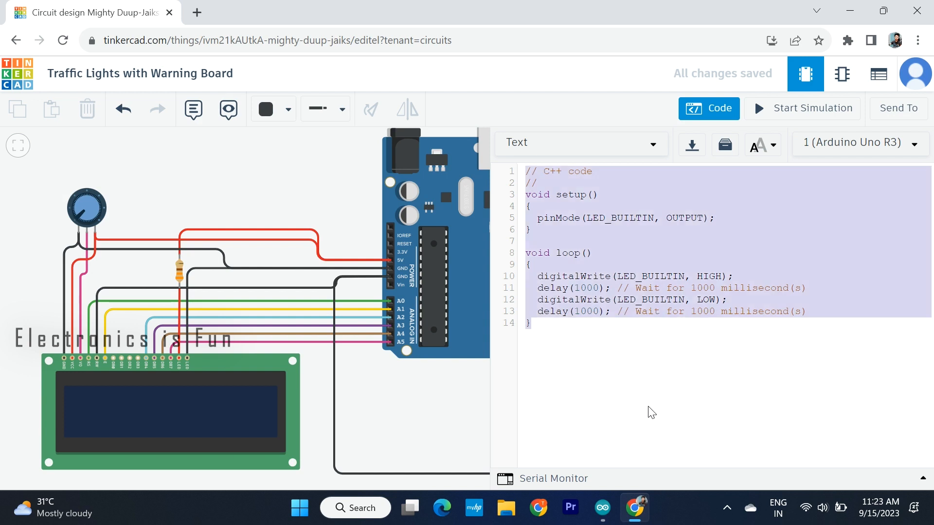
pyautogui.hotkey('ctrl', 'v')
pyautogui.scroll(10, 705, 290)
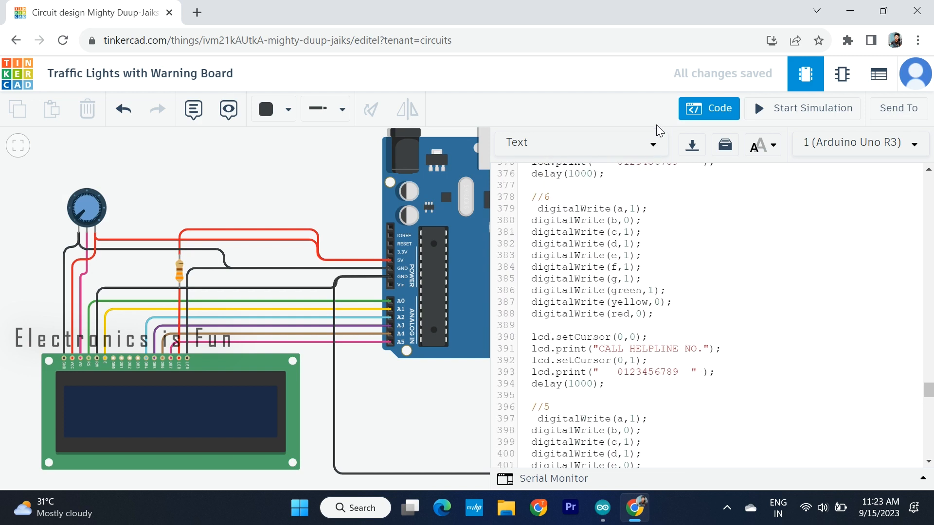
# Step: Close the code editor and start the circuit simulation
pyautogui.click(703, 111)
pyautogui.click(814, 112)
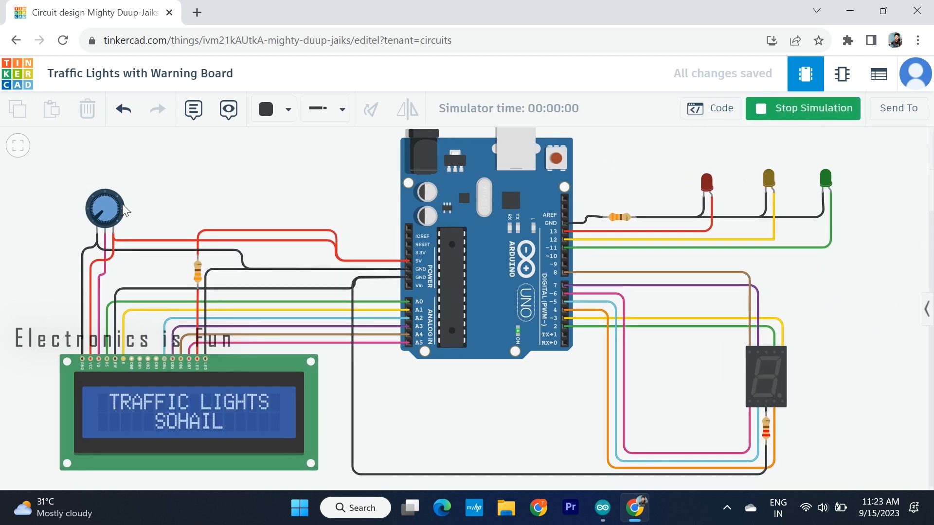